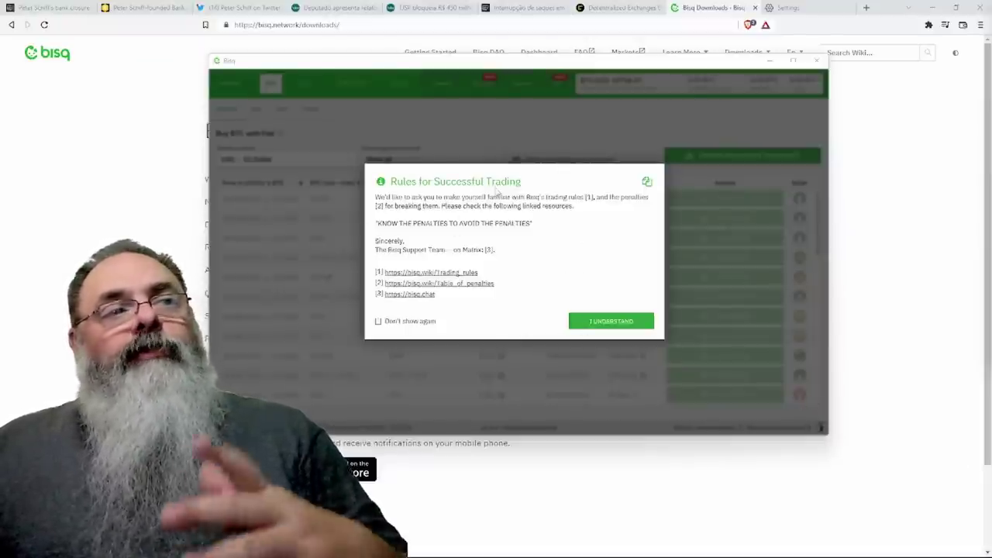
Permanently dismiss the trading-rules notice, glance at the BRL market, then return to the Buy BTC offers.
left_click(406, 324)
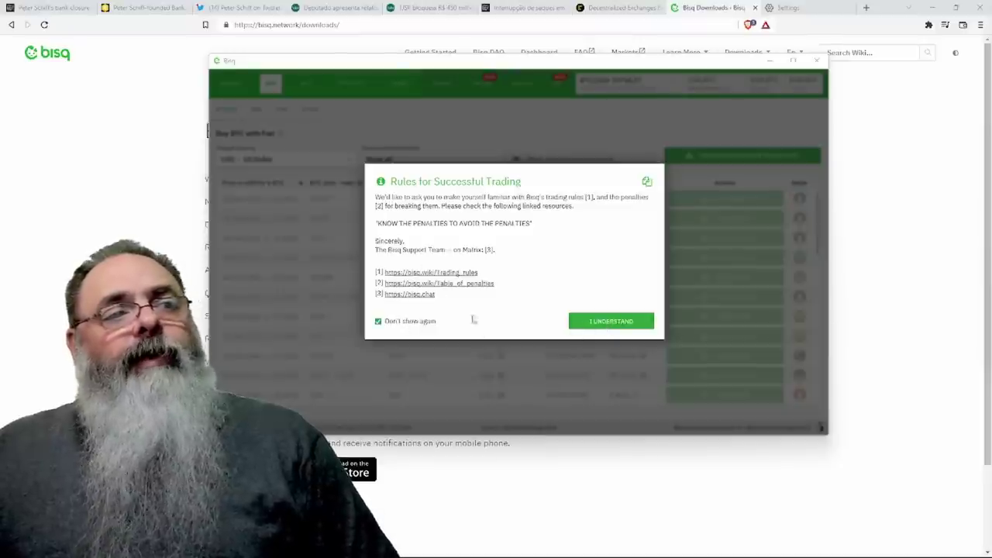
left_click(630, 321)
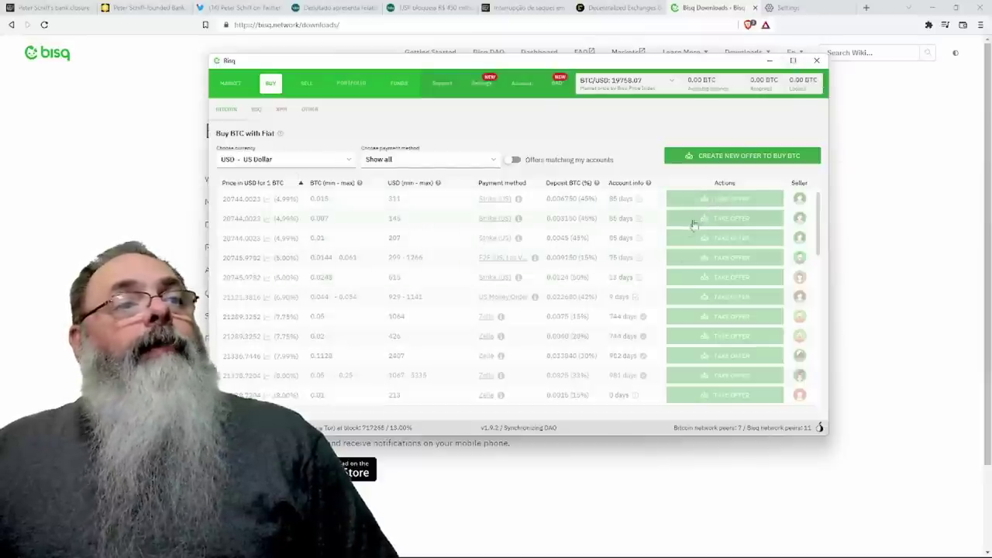
left_click(229, 83)
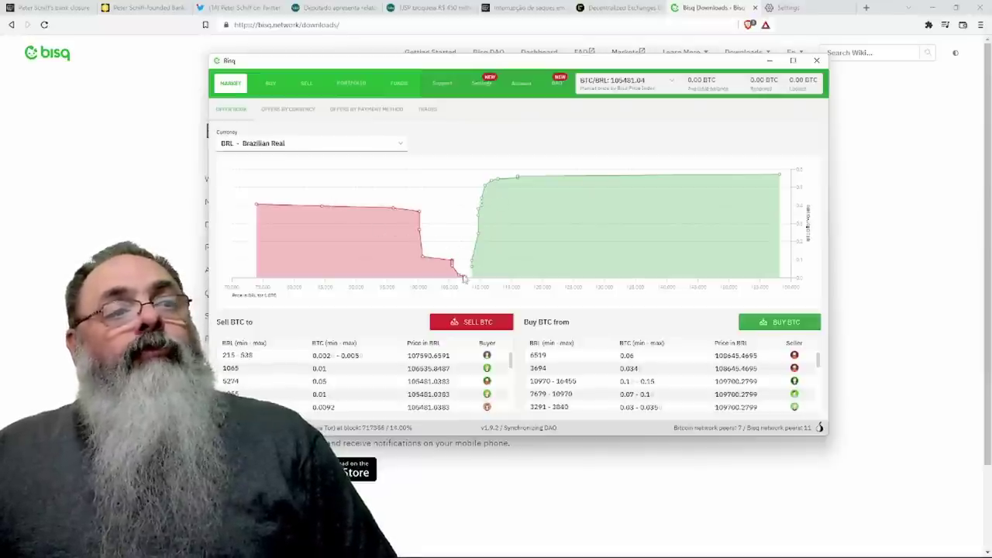
left_click(270, 83)
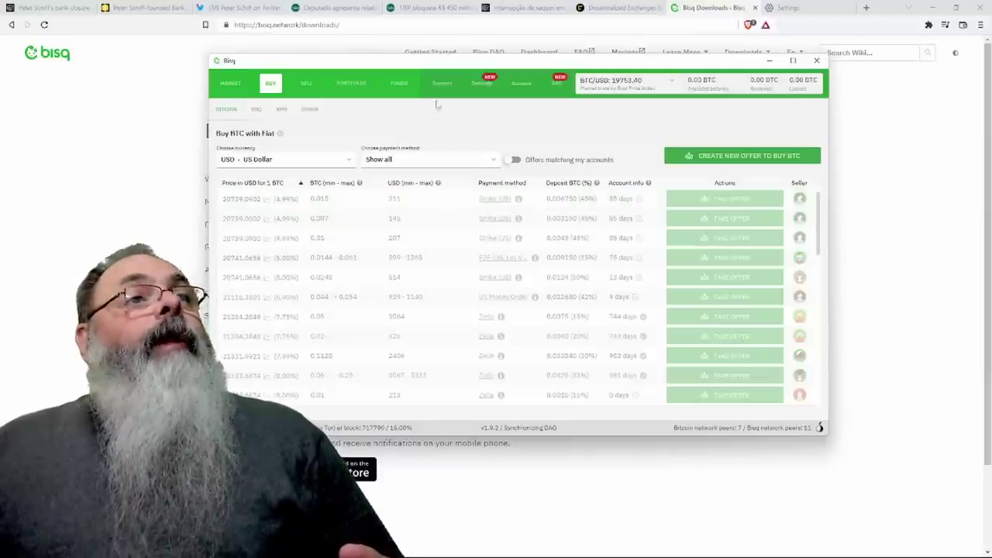
In Account, dismiss the welcome notice, start a new account and scroll the payment methods toward Pix.
left_click(522, 83)
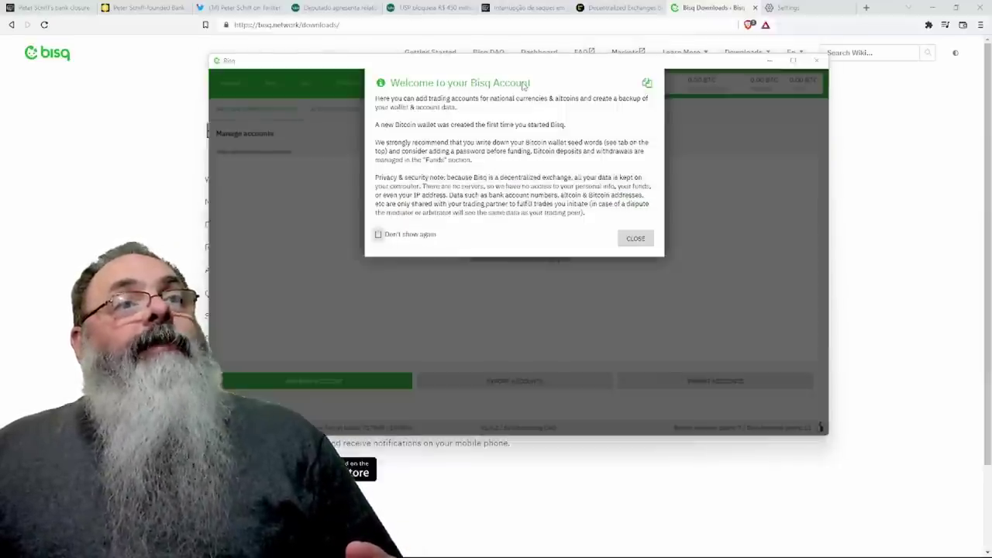
left_click(636, 238)
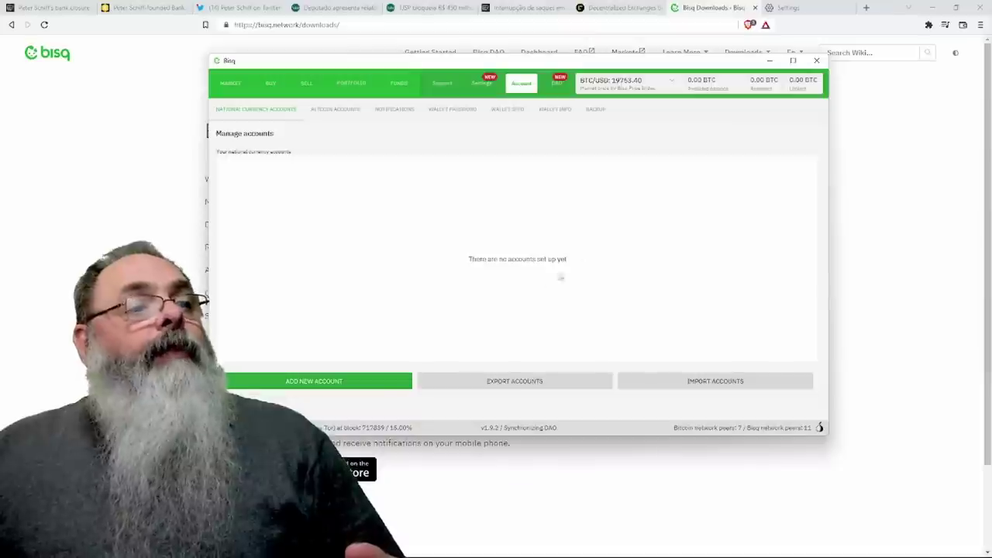
left_click(362, 381)
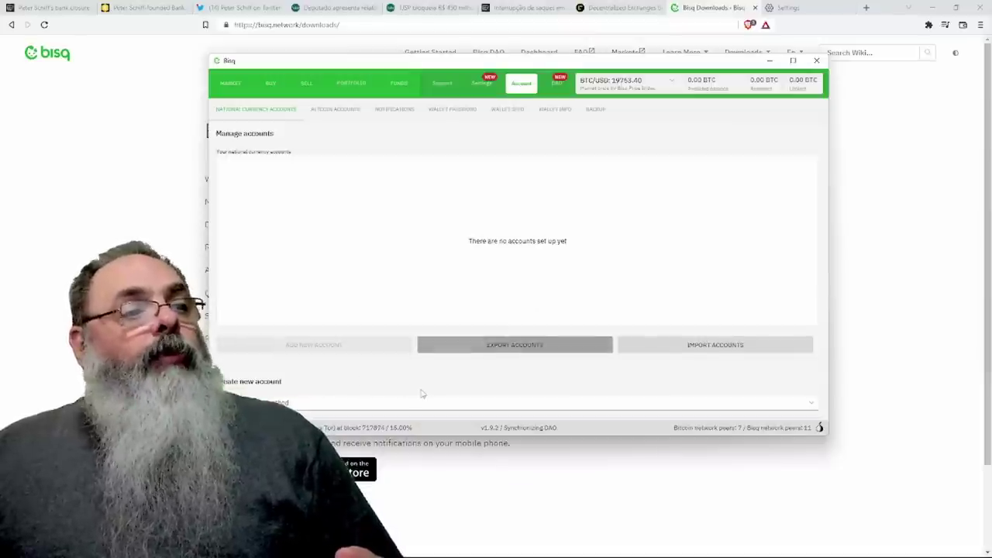
left_click(376, 404)
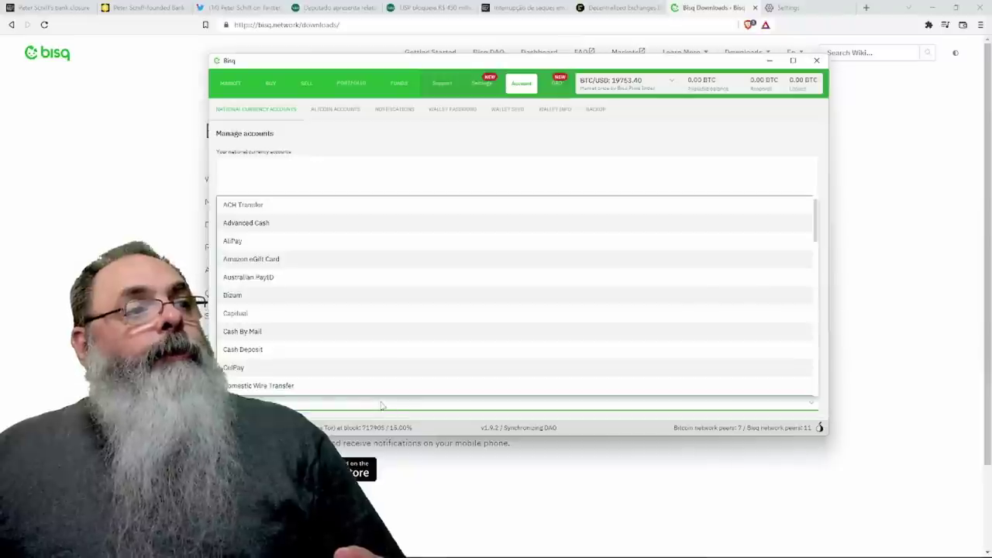
scroll(446, 344, "down", 2)
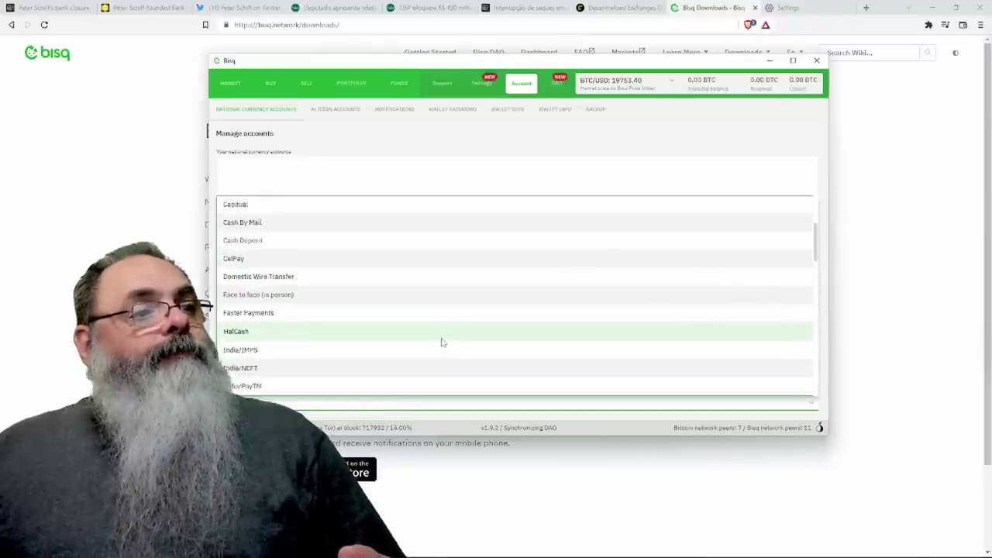
scroll(441, 342, "down", 6)
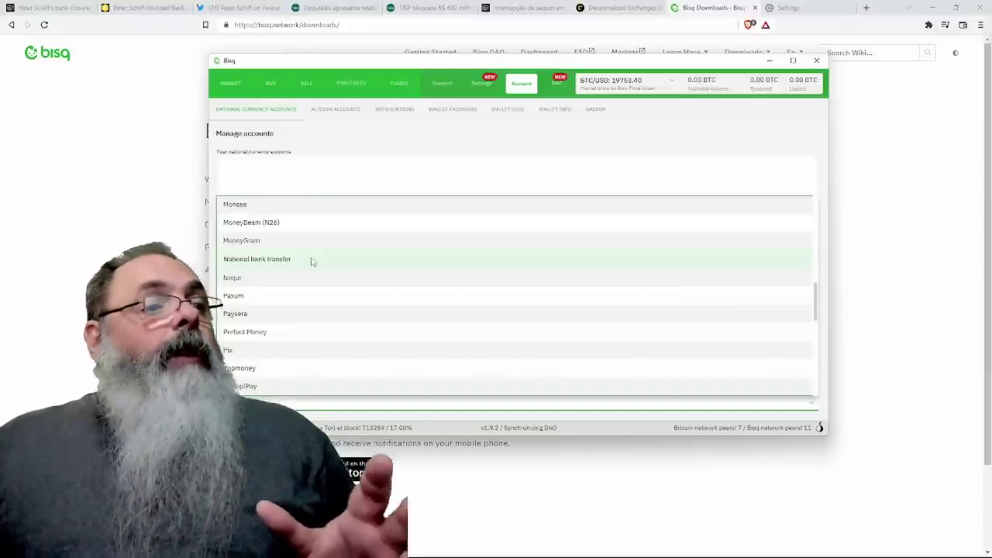
Choose Pix, enter the account e-mail address as the Pix key, and save the new BRL account.
left_click(304, 356)
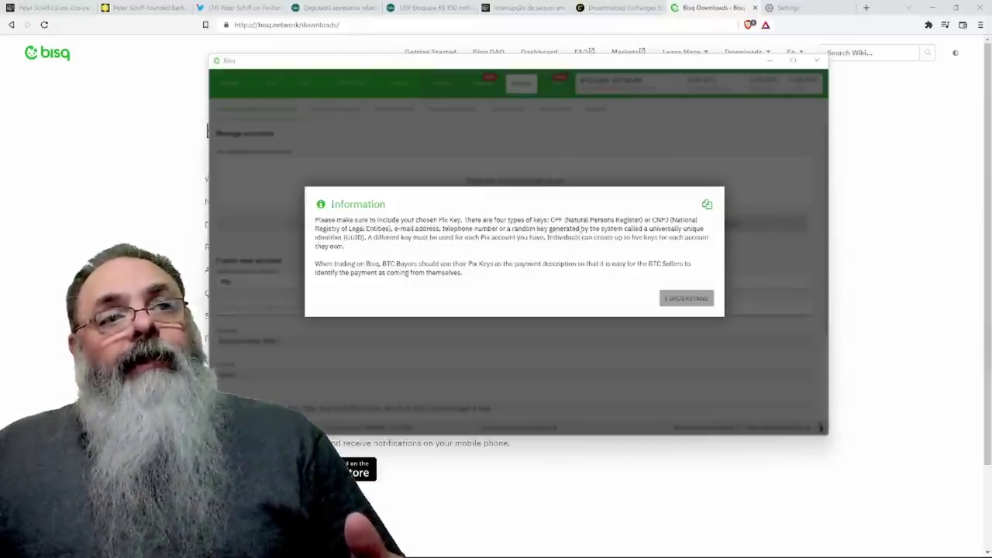
left_click(675, 298)
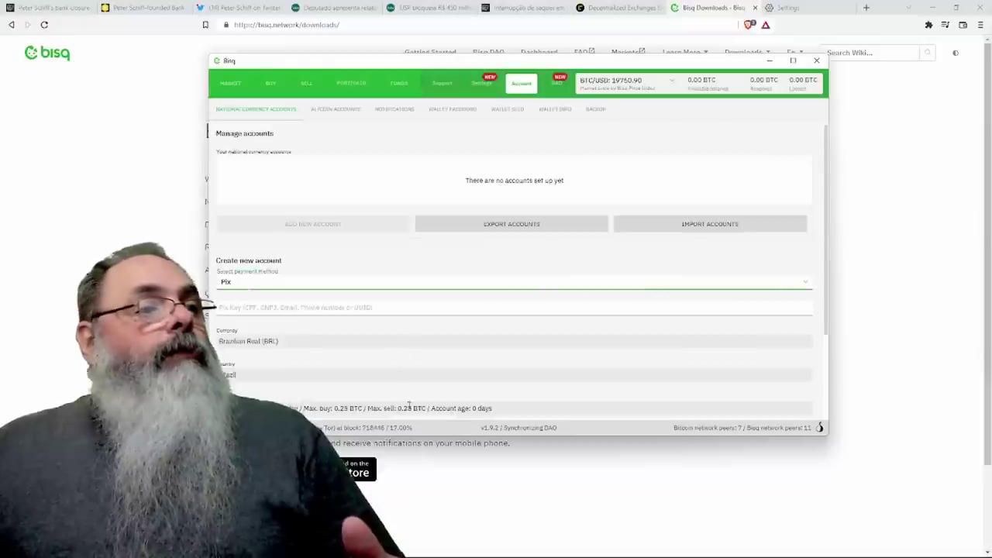
scroll(360, 335, "down", 1)
left_click(319, 291)
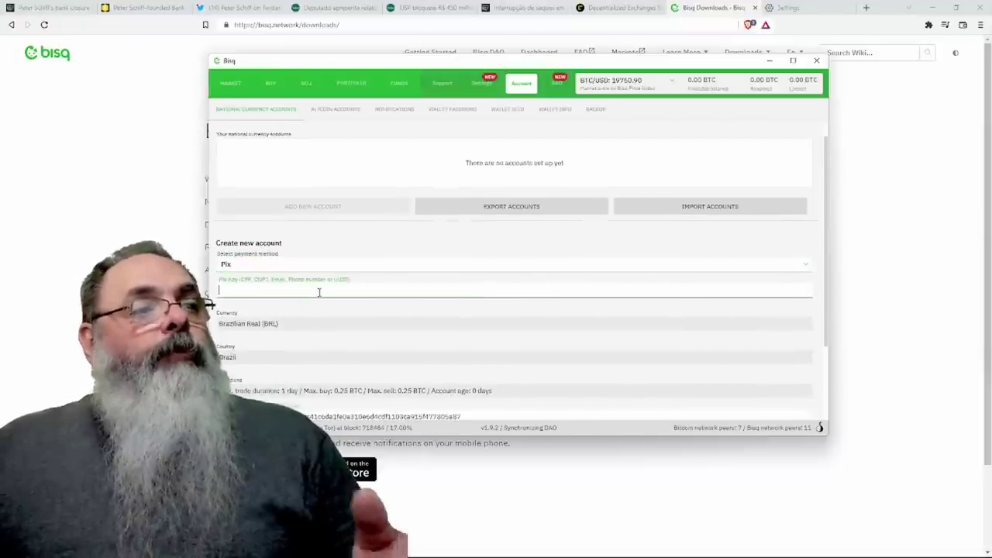
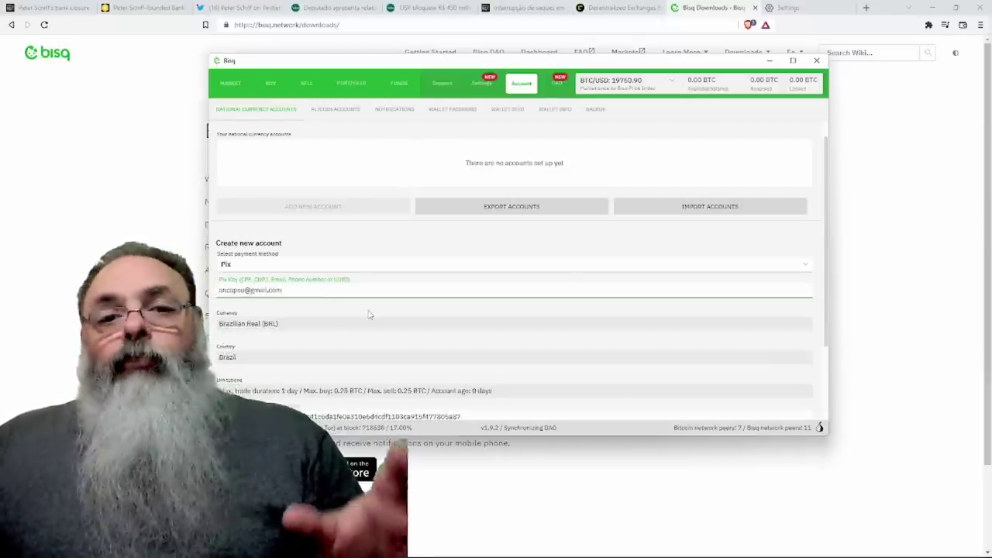
scroll(368, 313, "down", 1)
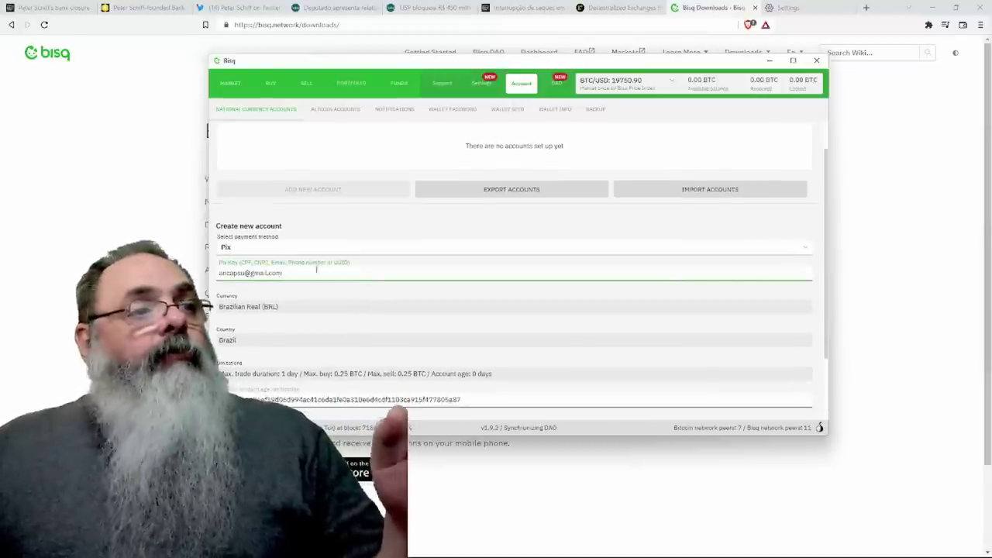
scroll(319, 273, "down", 1)
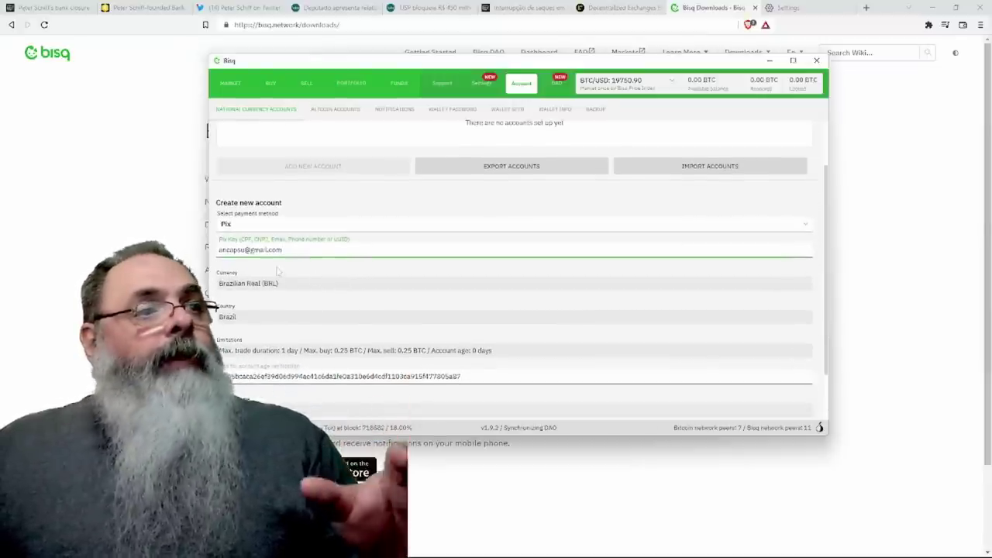
scroll(403, 318, "down", 1)
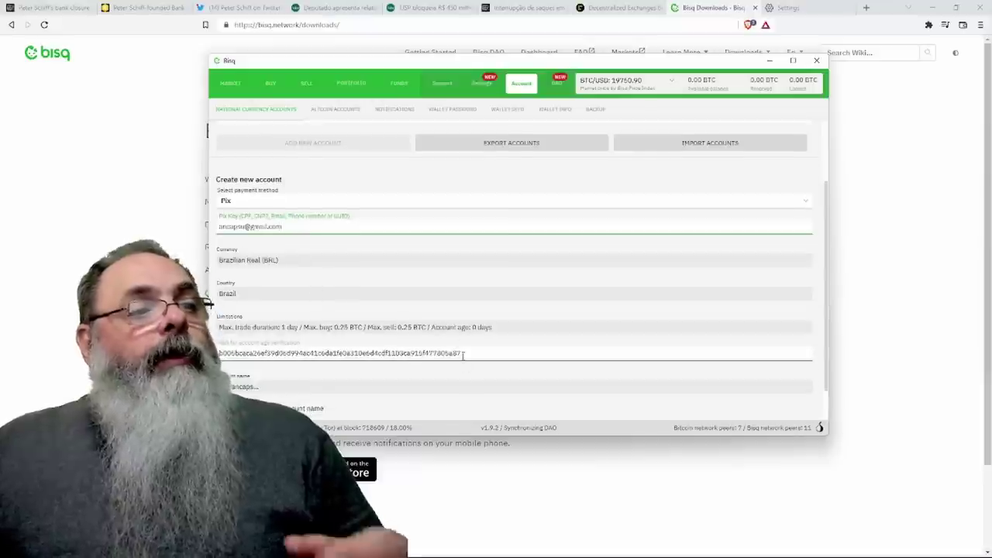
scroll(442, 403, "down", 1)
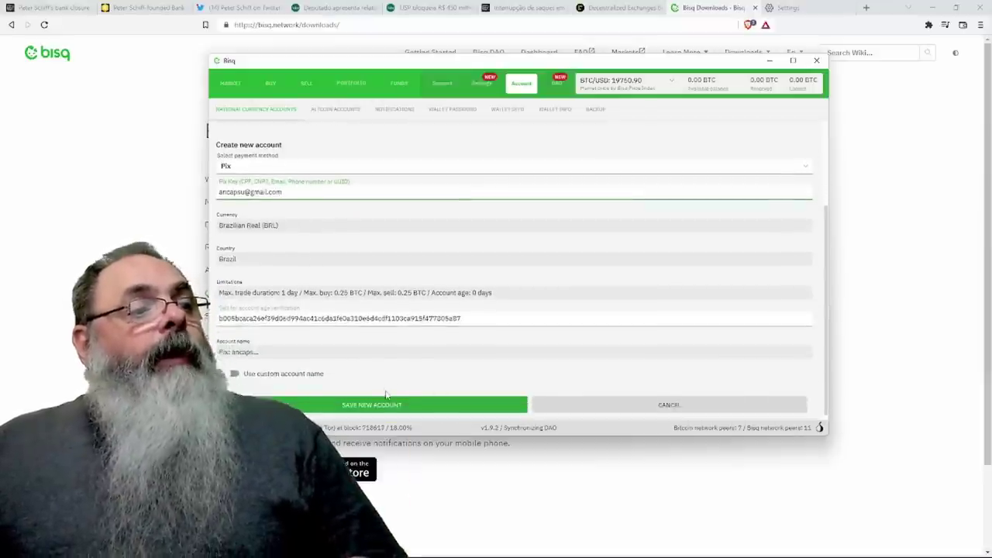
scroll(380, 399, "down", 1)
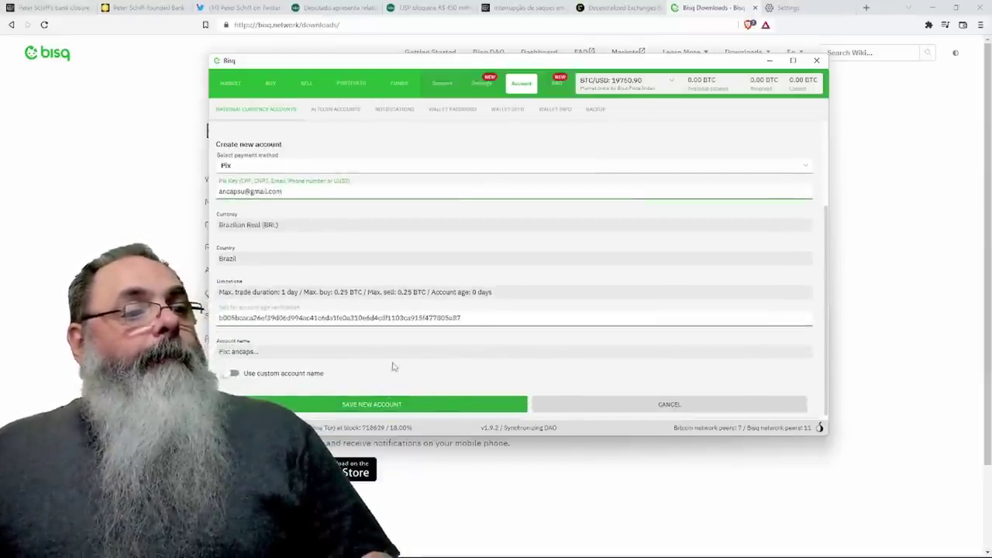
left_click(380, 404)
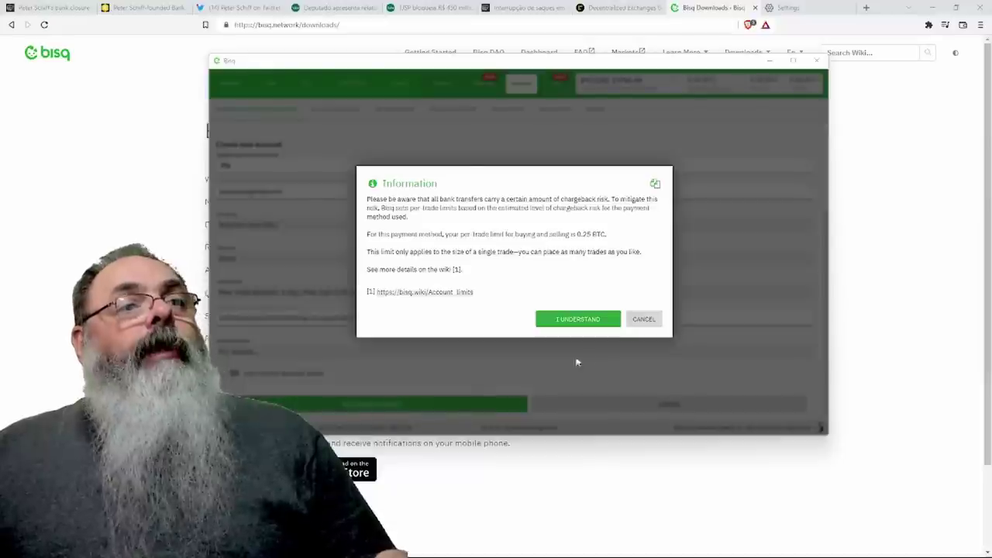
Close the information notice and the Important security recommendation dialog.
left_click(578, 319)
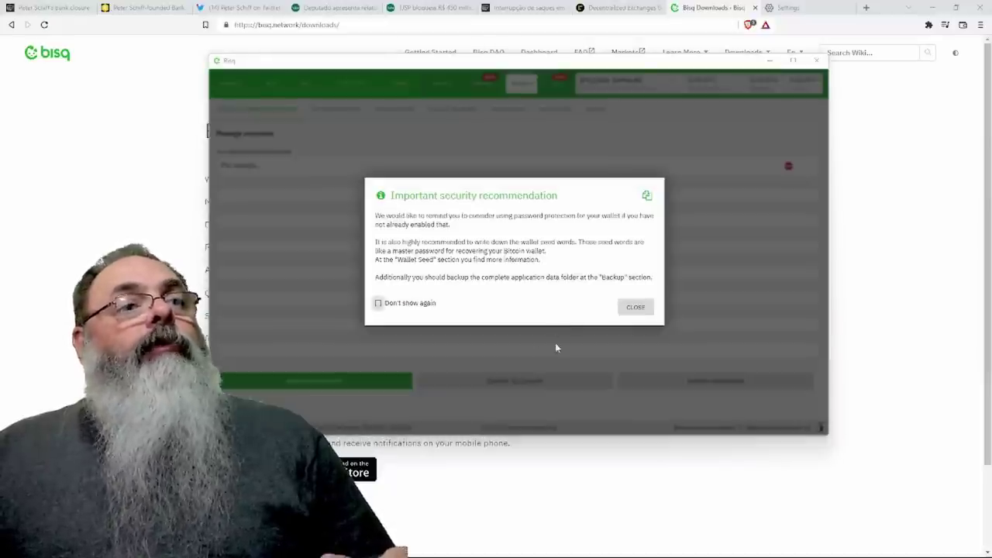
left_click(636, 308)
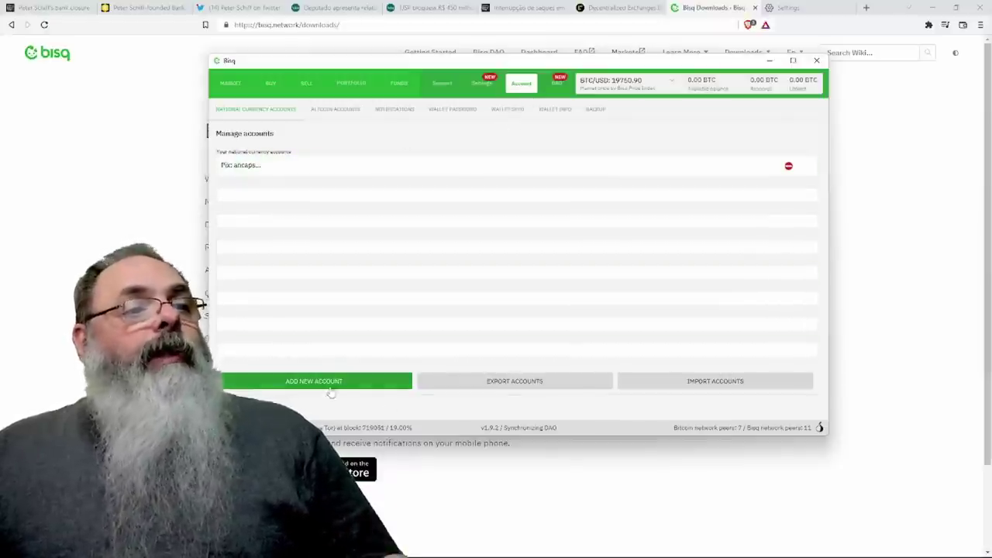
Start another new account with National bank transfer as the payment method.
left_click(376, 383)
left_click(406, 403)
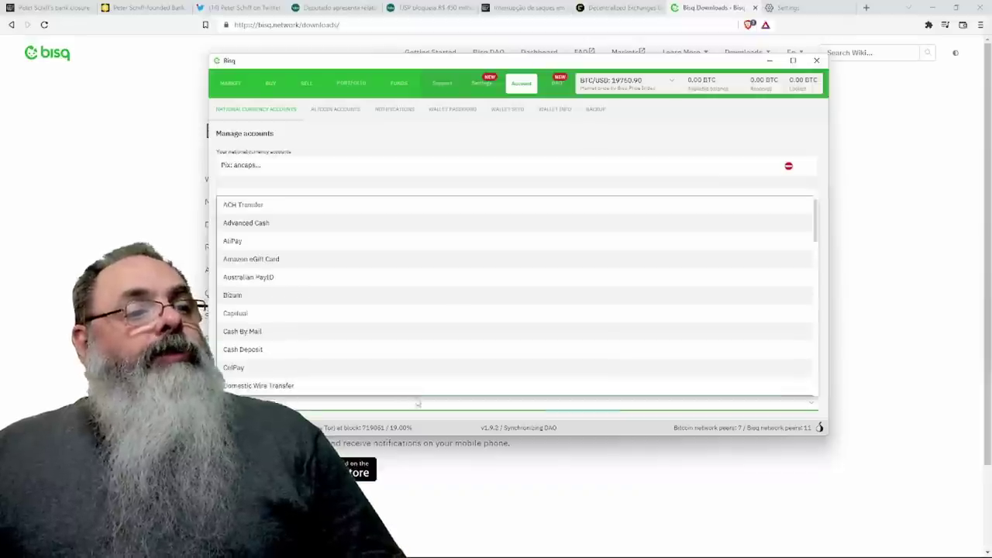
scroll(417, 373, "down", 5)
scroll(416, 370, "down", 2)
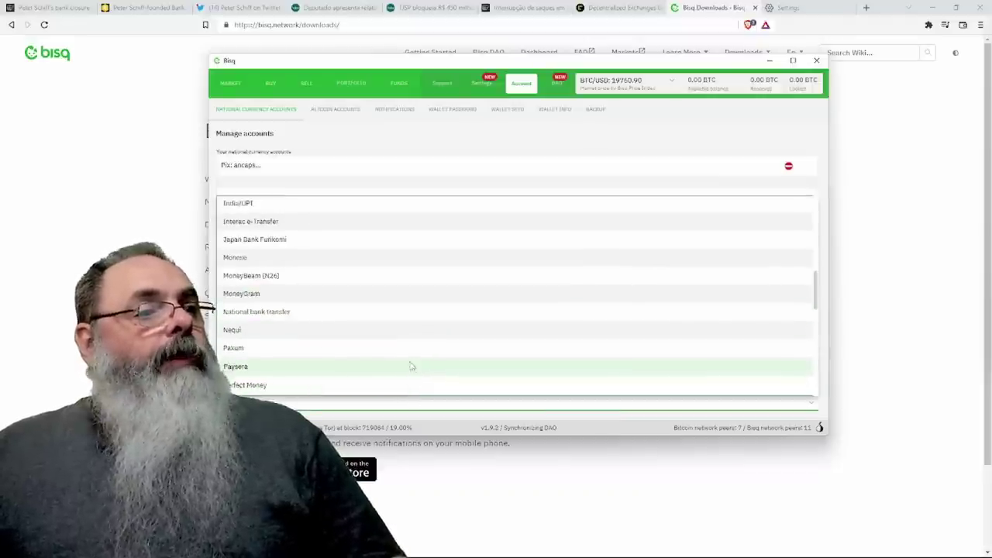
left_click(349, 328)
Set region Americas, country Brazil and currency BRL, then move to the owner name field.
left_click(245, 316)
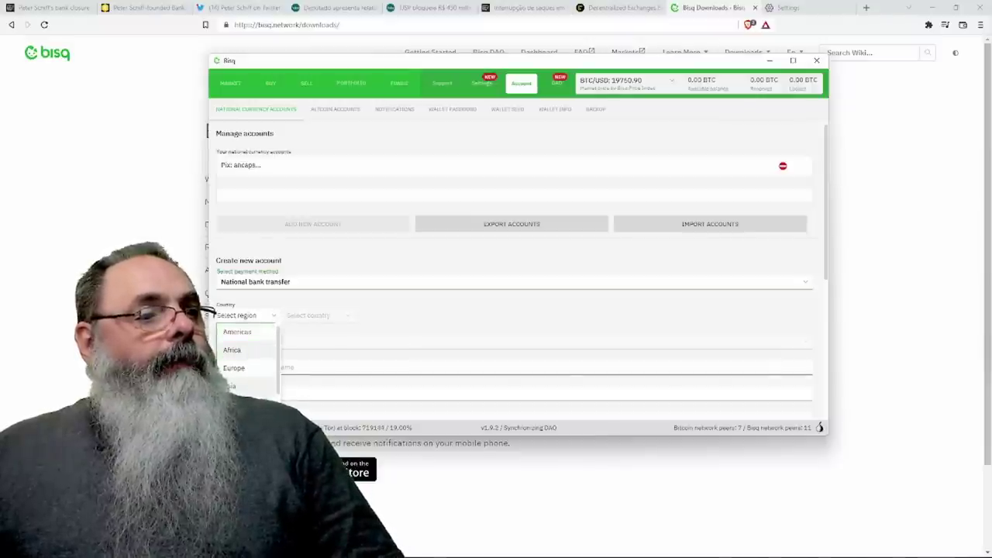
left_click(237, 332)
left_click(326, 315)
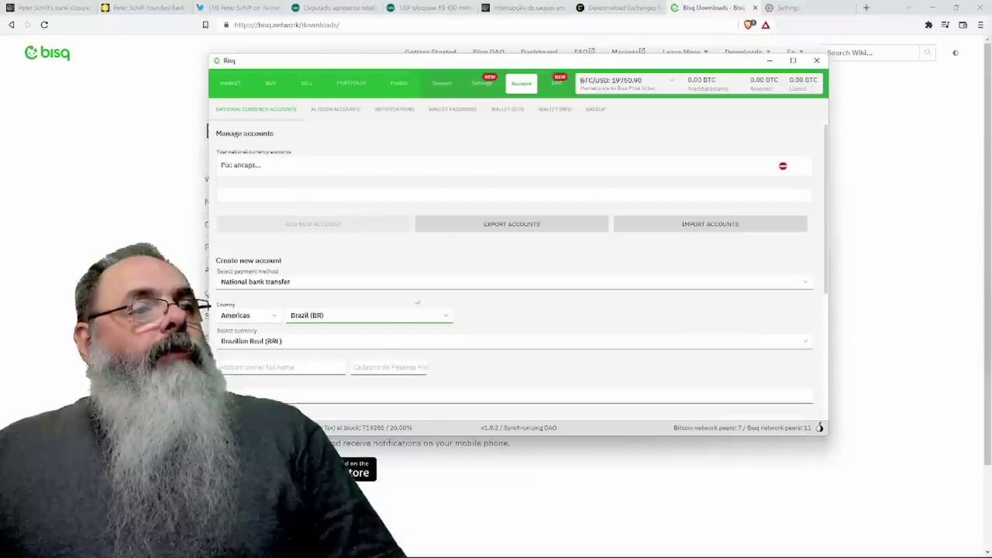
left_click(380, 347)
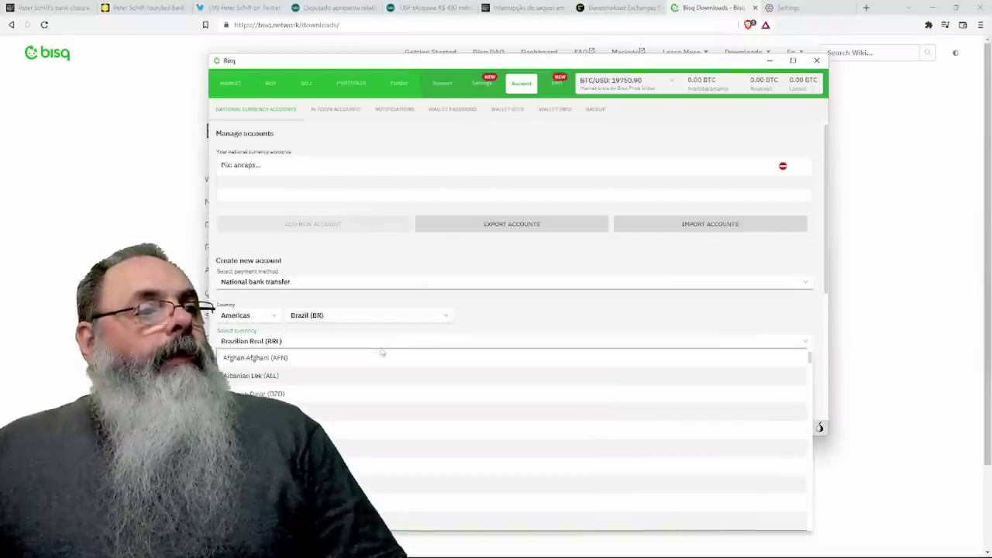
left_click(381, 348)
left_click(332, 371)
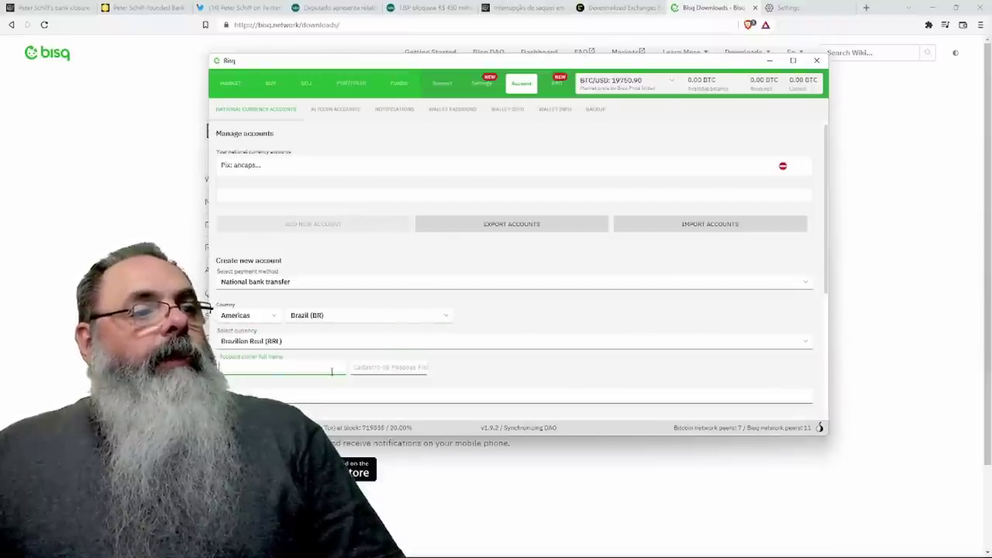
scroll(473, 365, "down", 5)
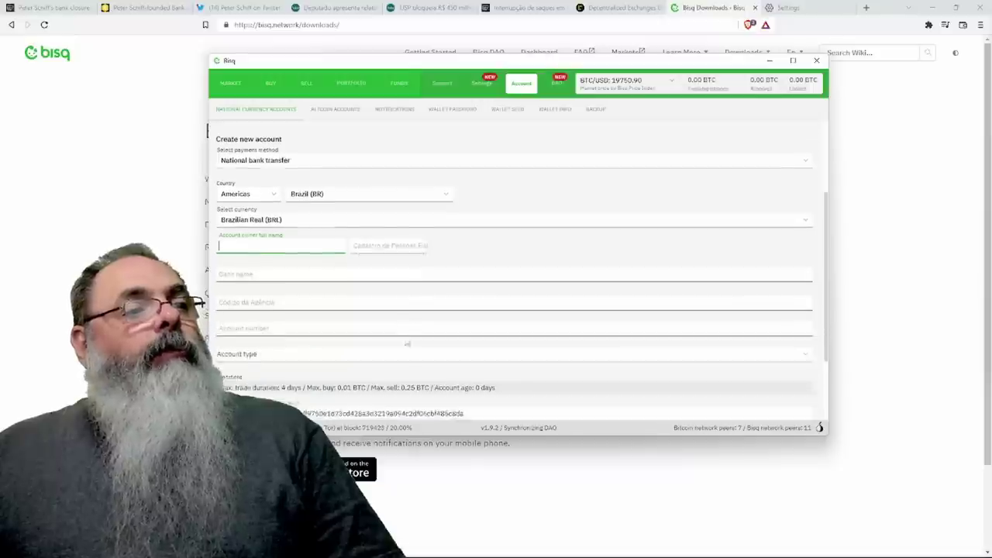
scroll(407, 344, "down", 1)
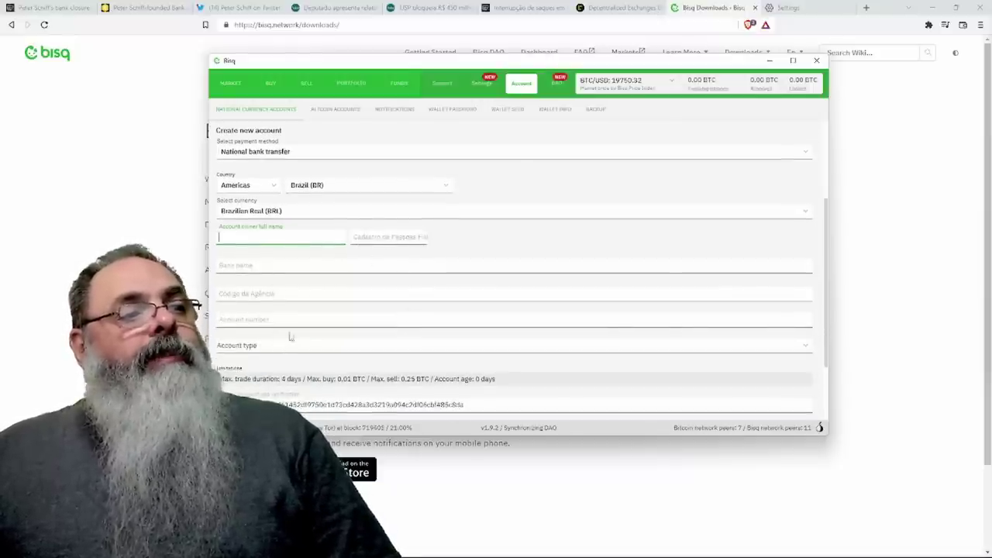
scroll(349, 342, "down", 1)
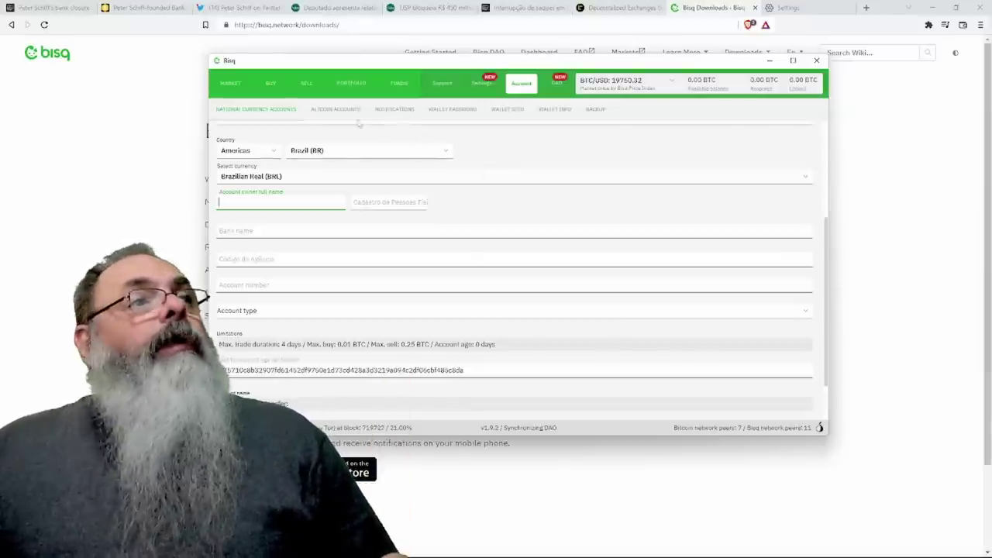
Filter the Buy BTC offer list to BRL - Brazilian Real.
left_click(271, 86)
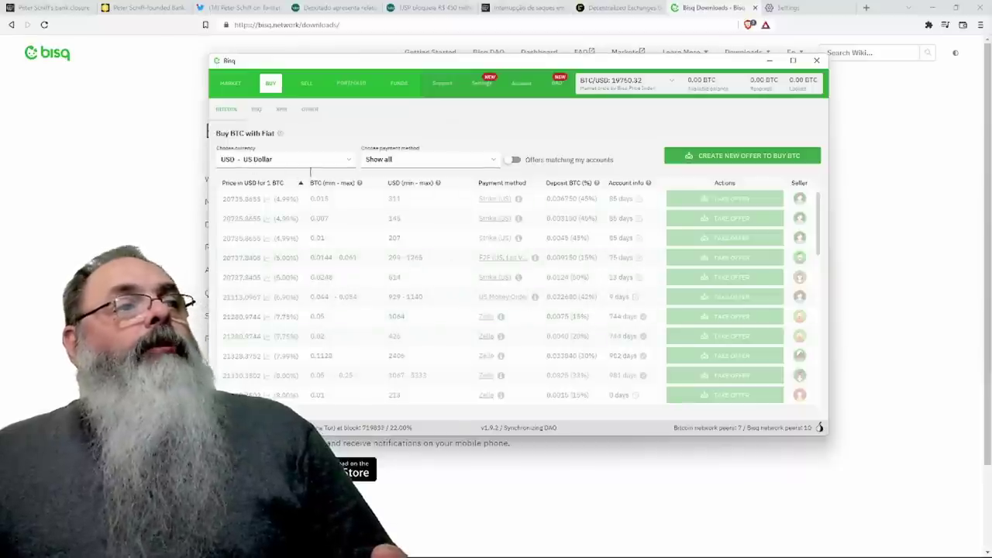
left_click(349, 165)
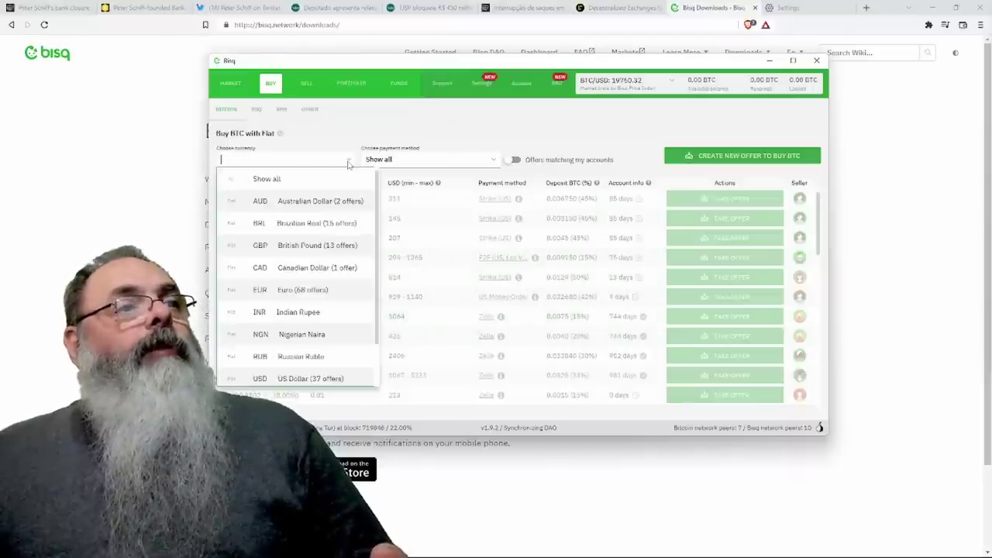
left_click(314, 231)
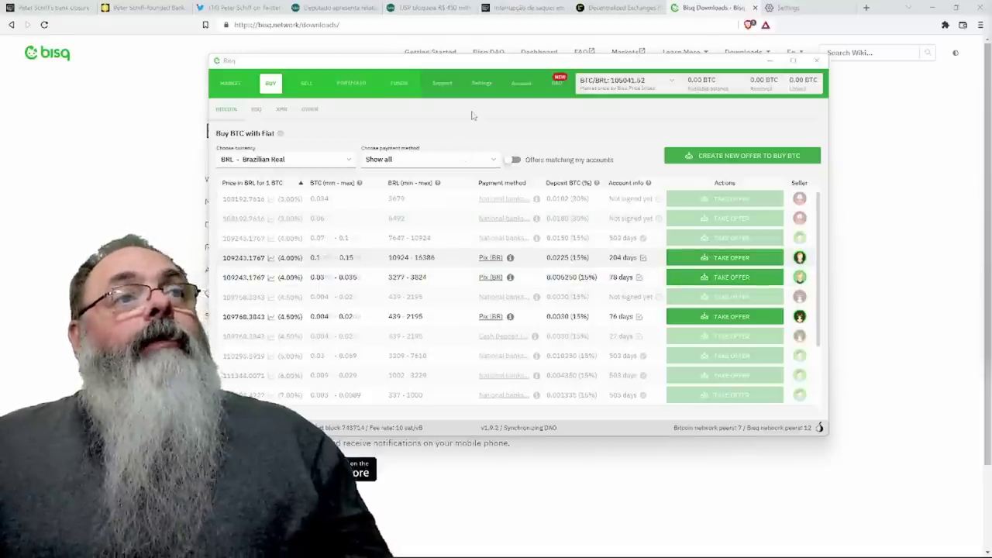
Switch the Preferences language to português (Brasil) and acknowledge the restart and mediation-language notices.
left_click(483, 85)
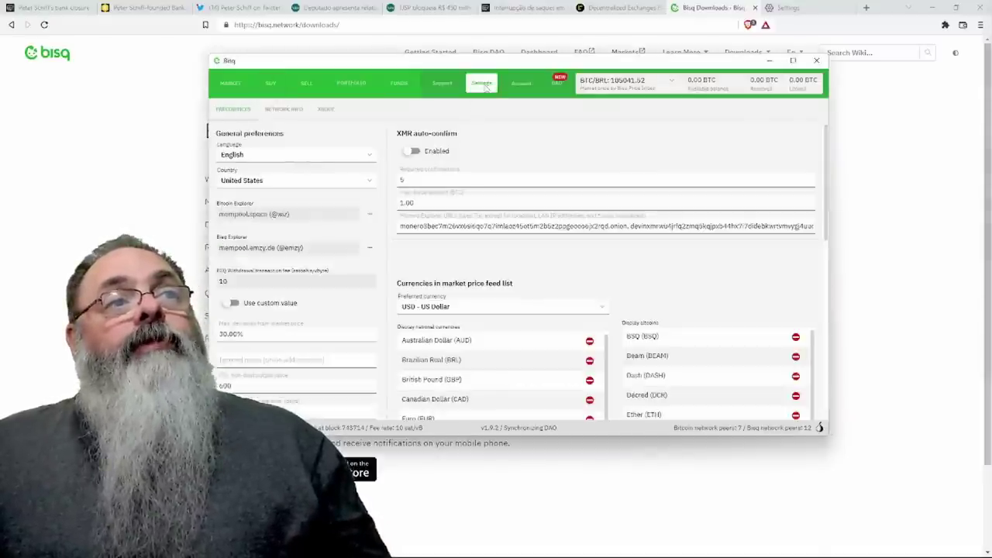
left_click(368, 155)
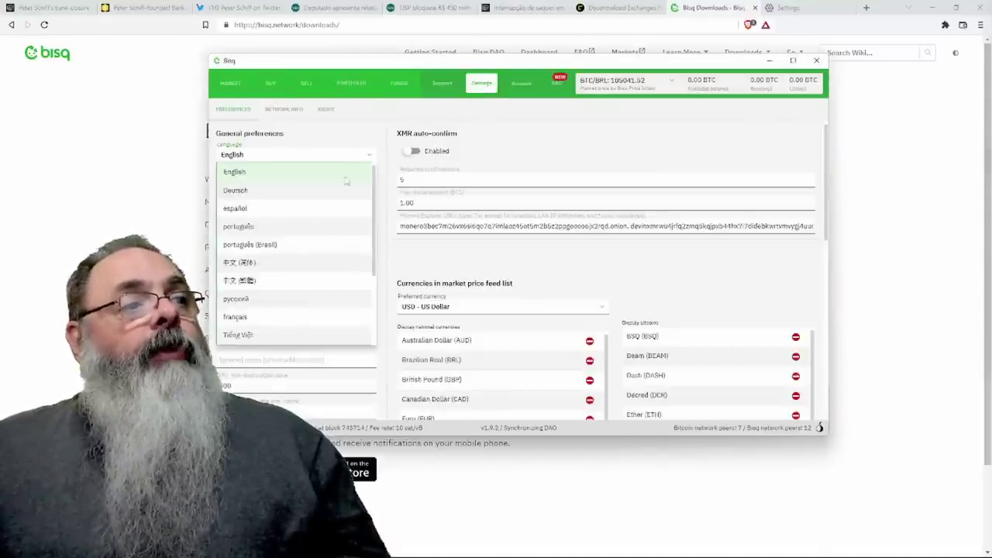
left_click(315, 247)
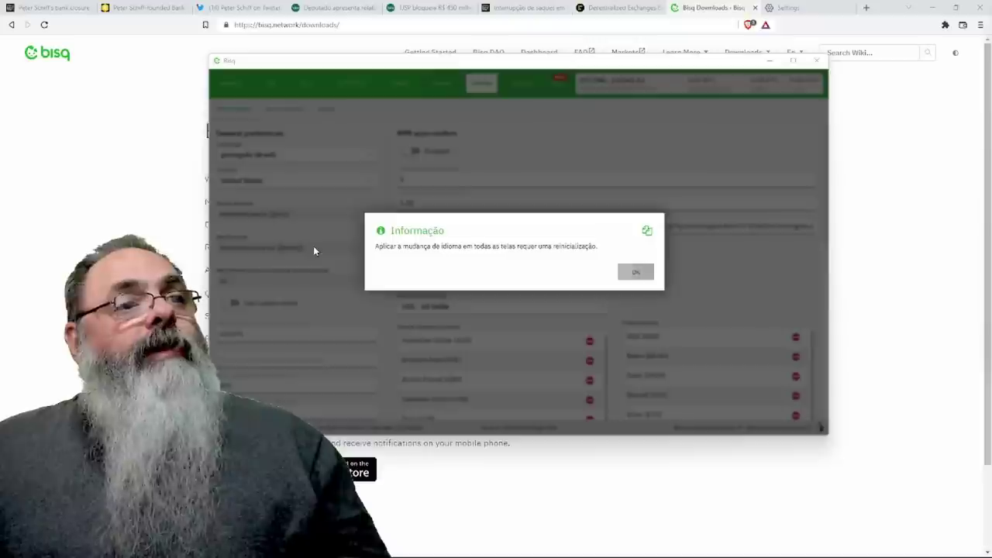
left_click(631, 276)
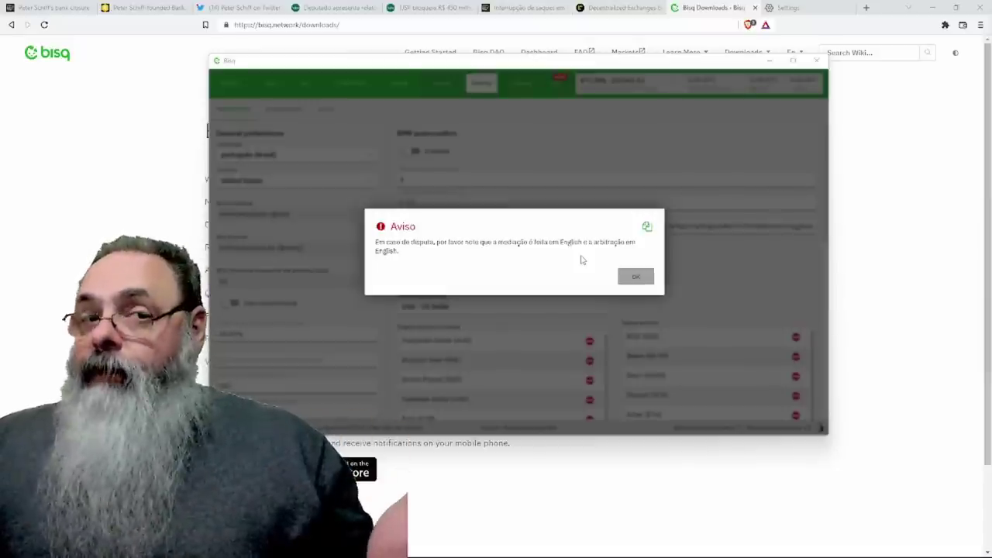
left_click(635, 276)
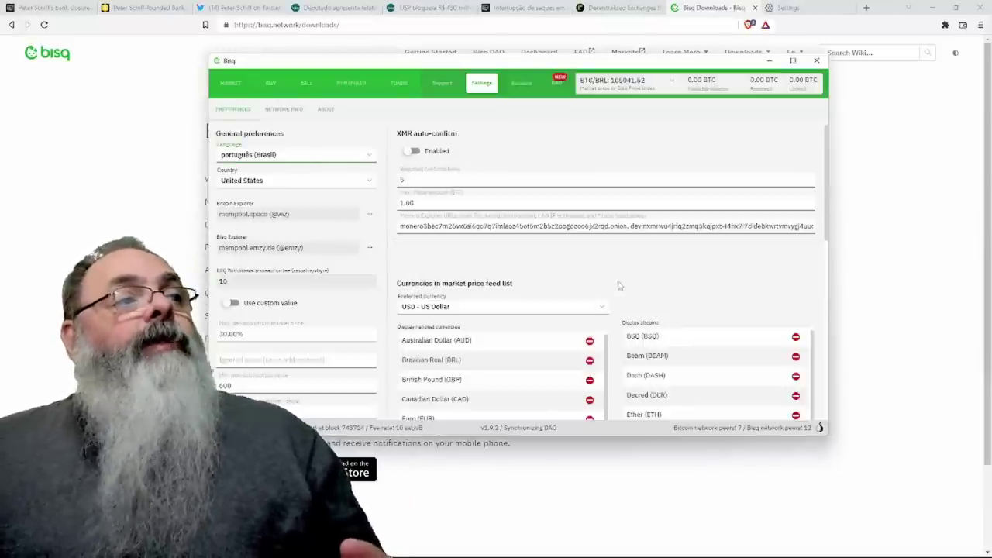
Change the Preferences country from United States to Brazil.
left_click(373, 181)
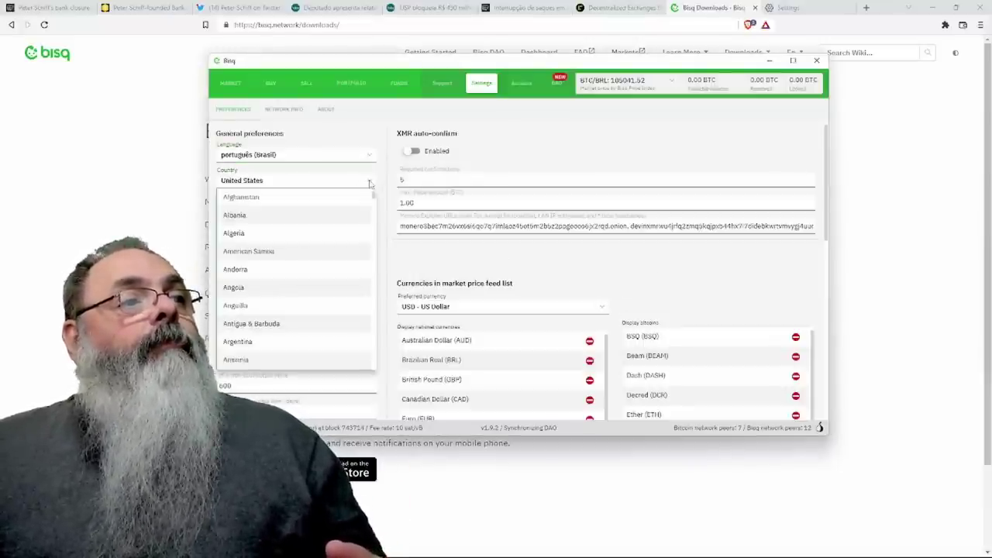
scroll(314, 271, "down", 6)
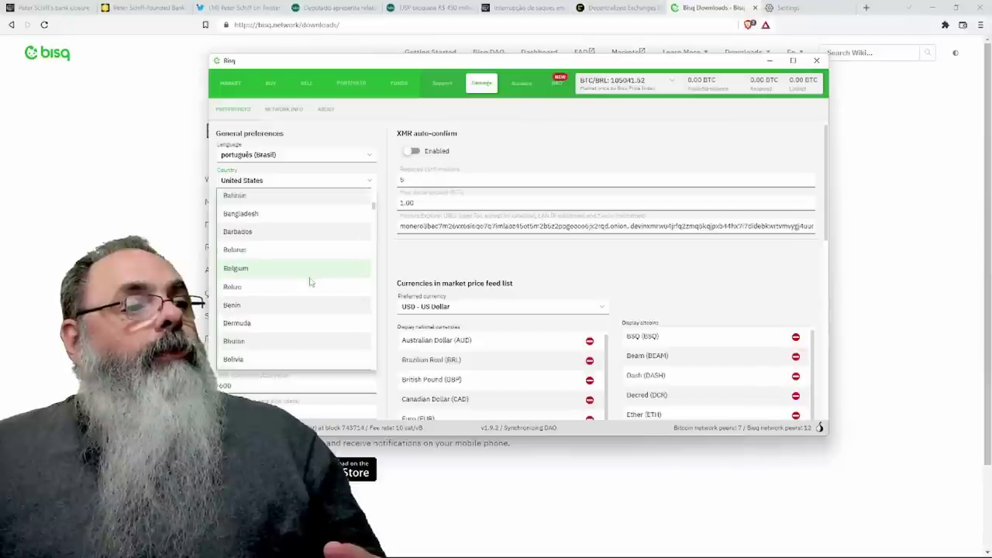
scroll(308, 287, "down", 3)
left_click(299, 310)
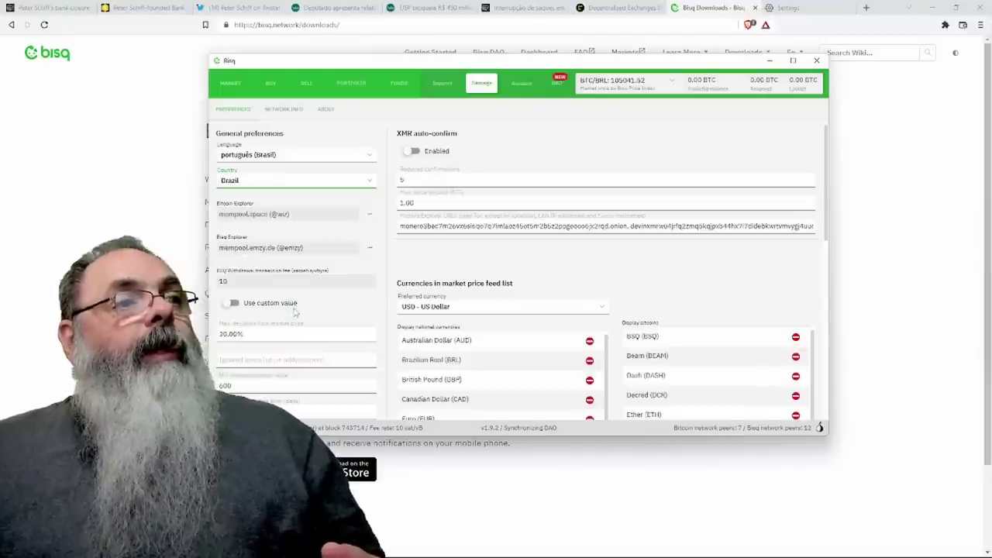
left_click(474, 267)
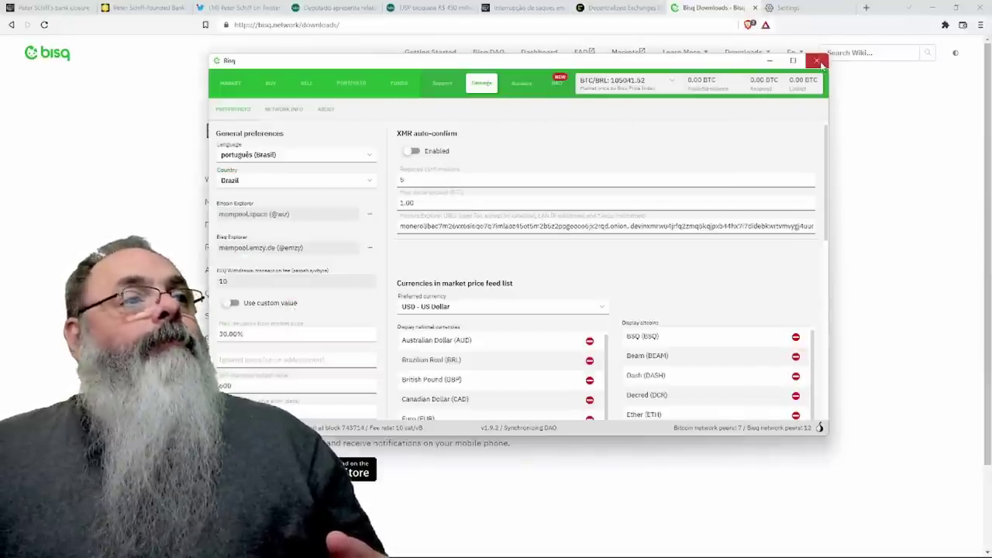
From the BUY list, take the 4.50% Pix BRL offer at 109654.6817 BRL per BTC.
left_click(278, 84)
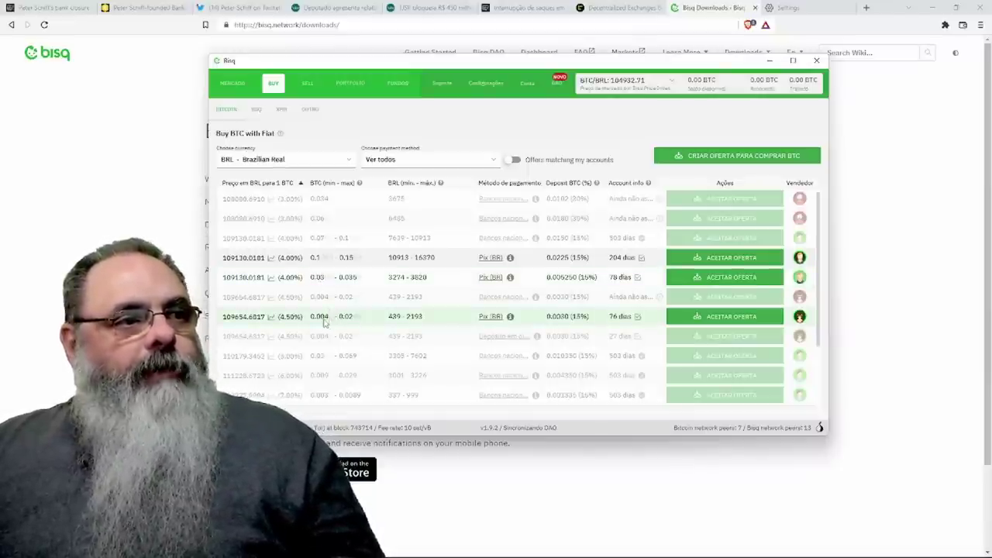
left_click(727, 319)
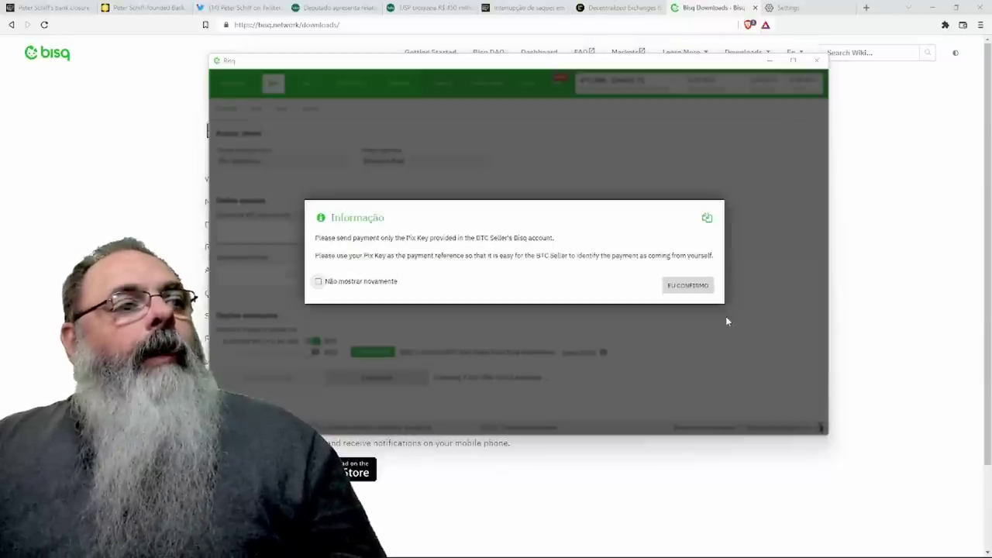
Permanently dismiss the Pix notice, set the amount to 0.004 BTC (439 BRL), and proceed to funding.
left_click(318, 282)
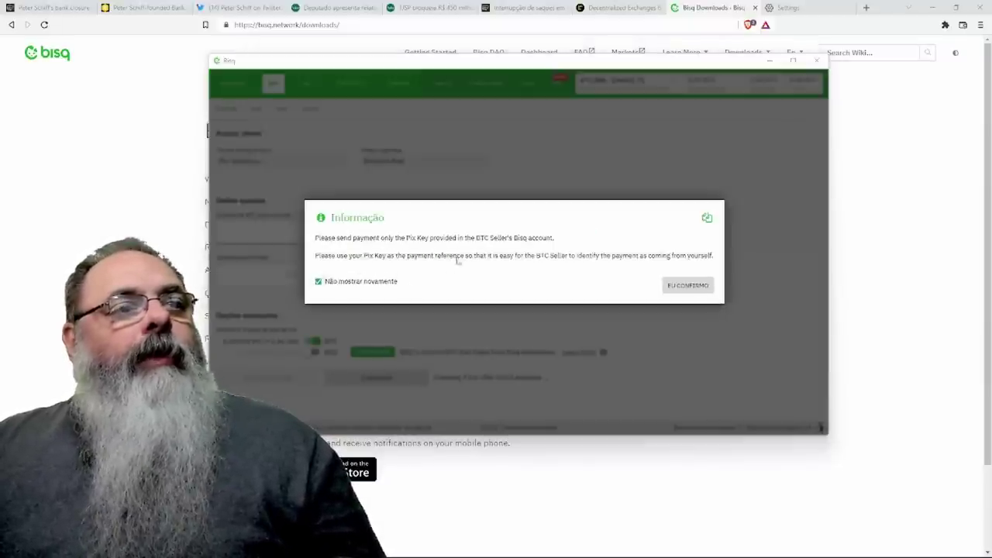
left_click(688, 287)
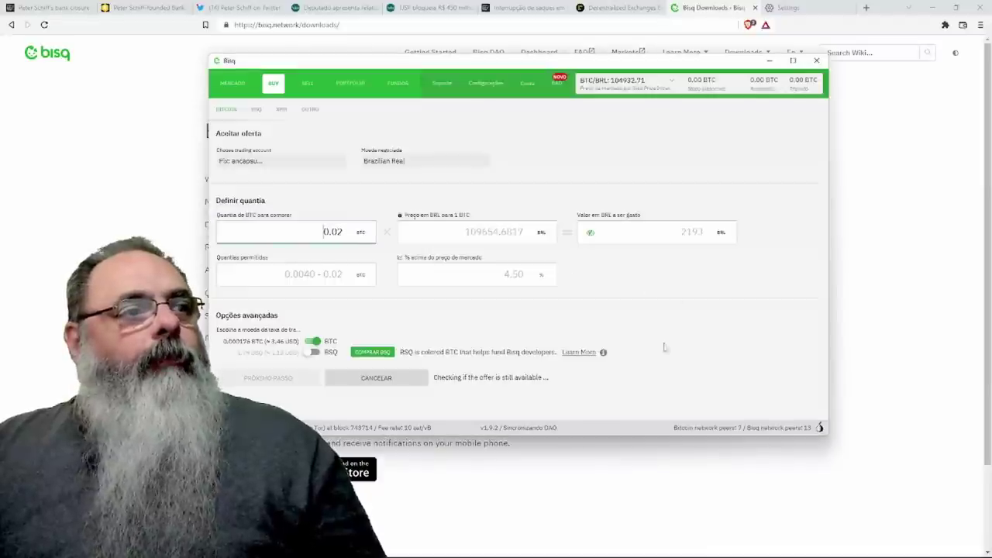
left_click(338, 232)
type("0")
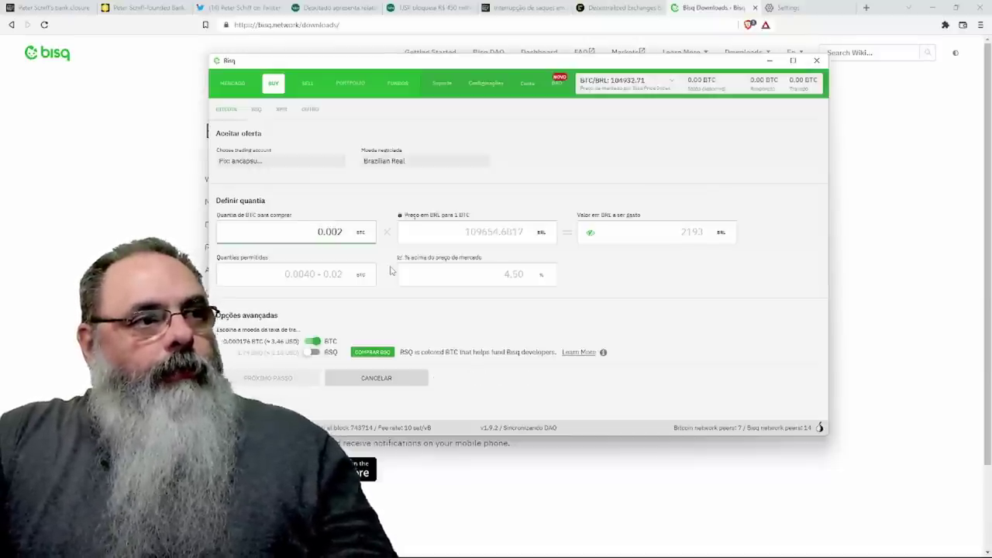
type("0")
key("BackSpace")
key("Delete")
type("4")
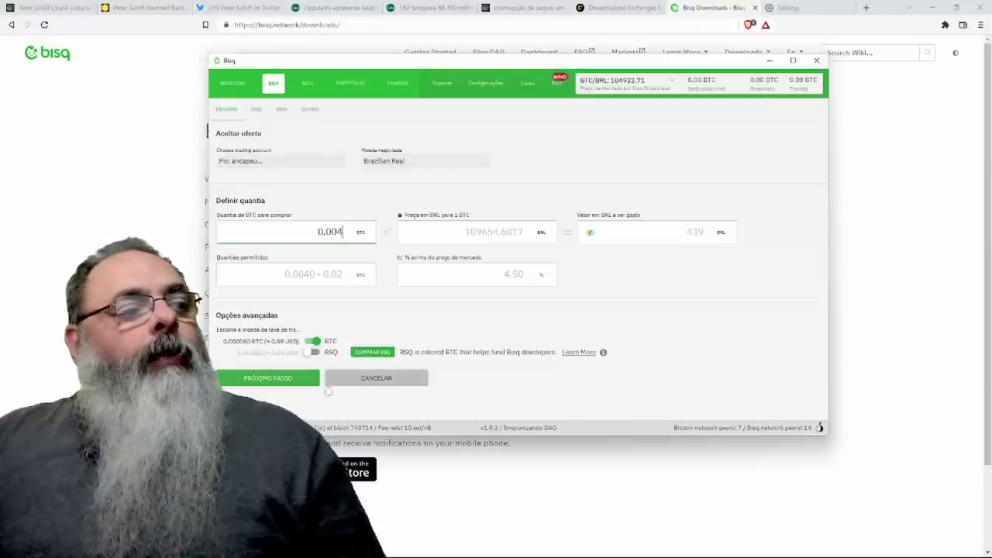
left_click(283, 382)
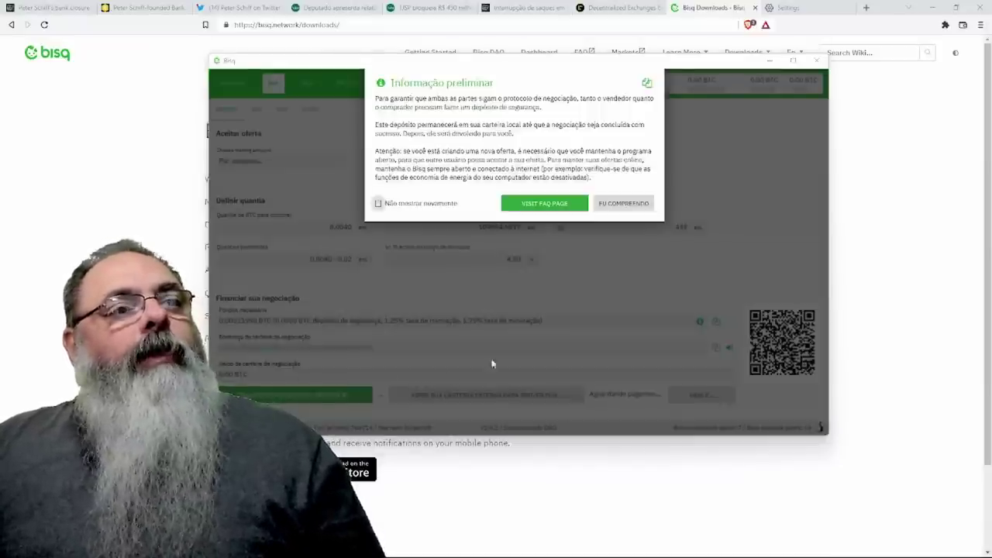
Acknowledge the preliminary security-deposit notice to reveal the 0.00311990 BTC funding requirement.
left_click(623, 203)
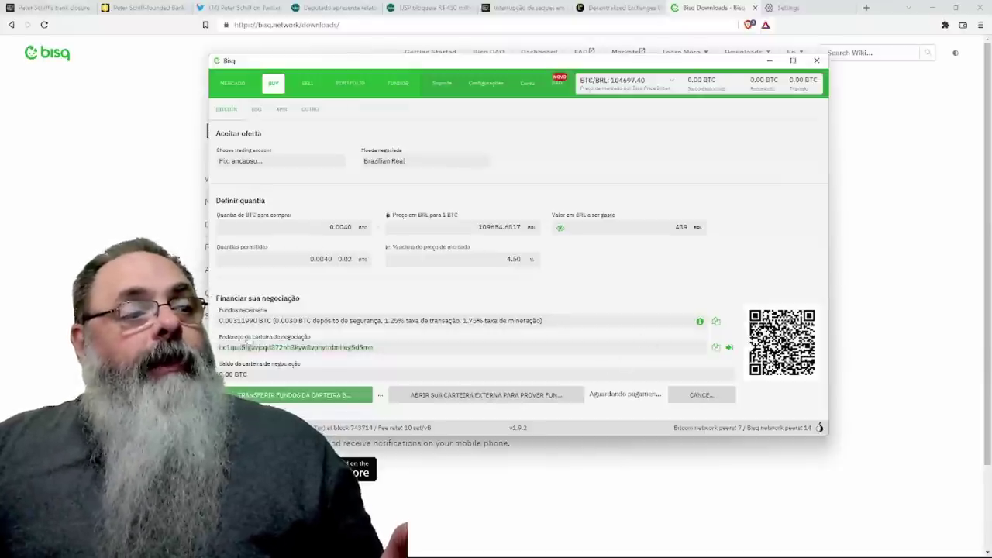
Open the trade wallet funding address, then switch to the Sell BTC for Fiat offer list.
left_click(318, 349)
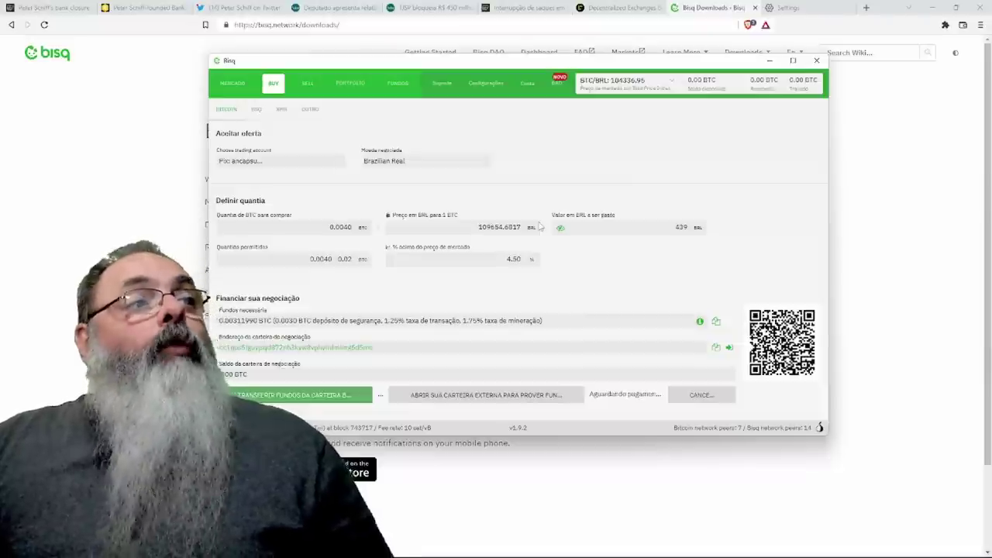
left_click(308, 82)
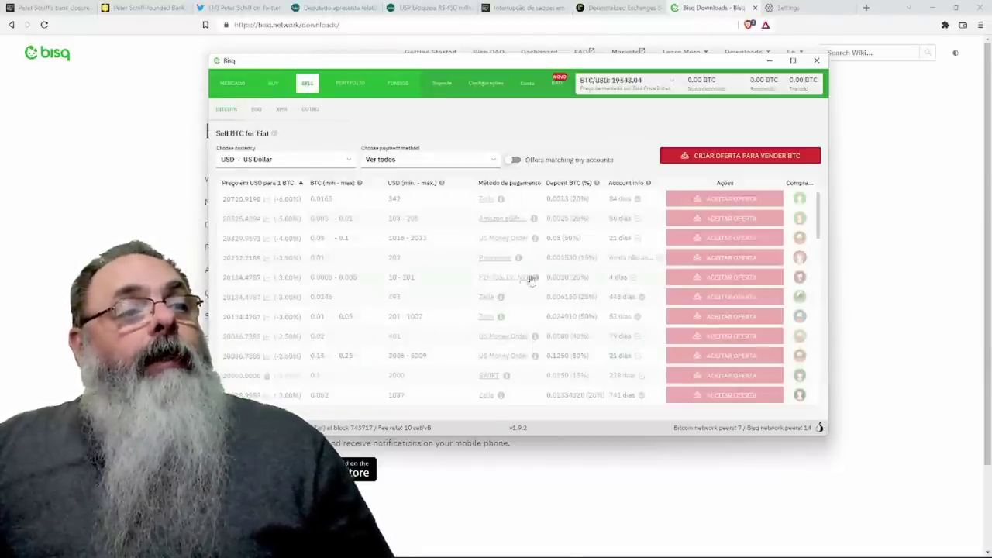
Filter the Sell BTC for Fiat offers to BRL - Brazilian Real.
scroll(512, 281, "down", 5)
scroll(512, 281, "up", 5)
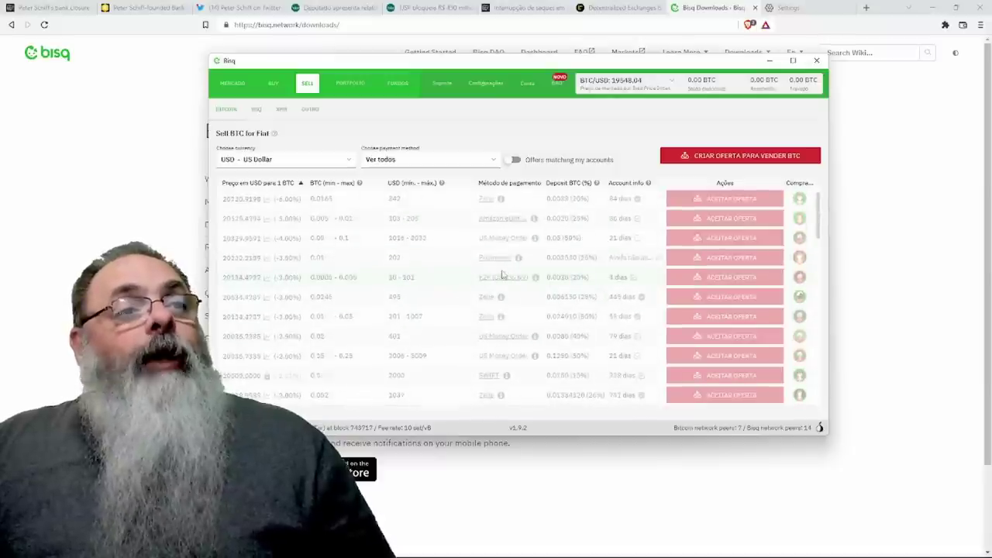
left_click(349, 160)
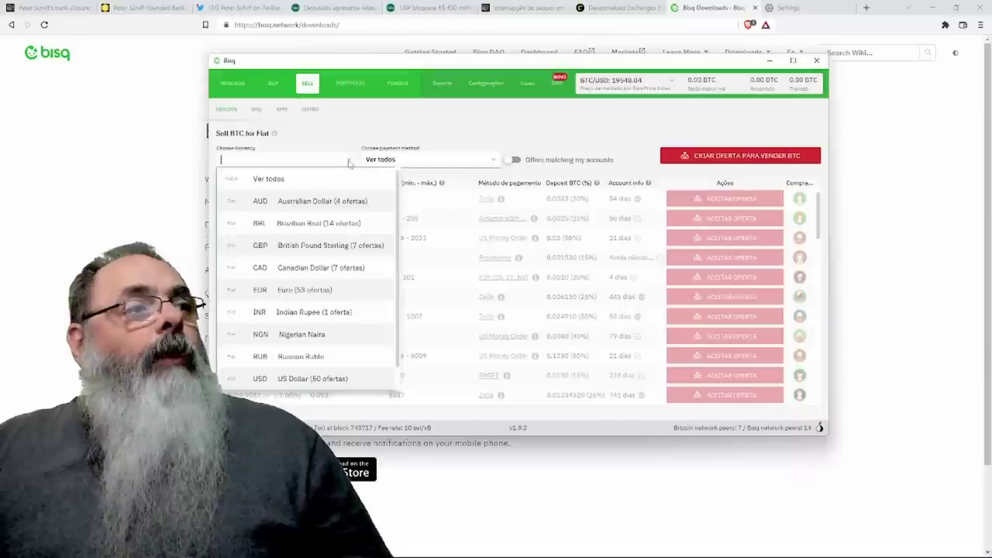
left_click(306, 219)
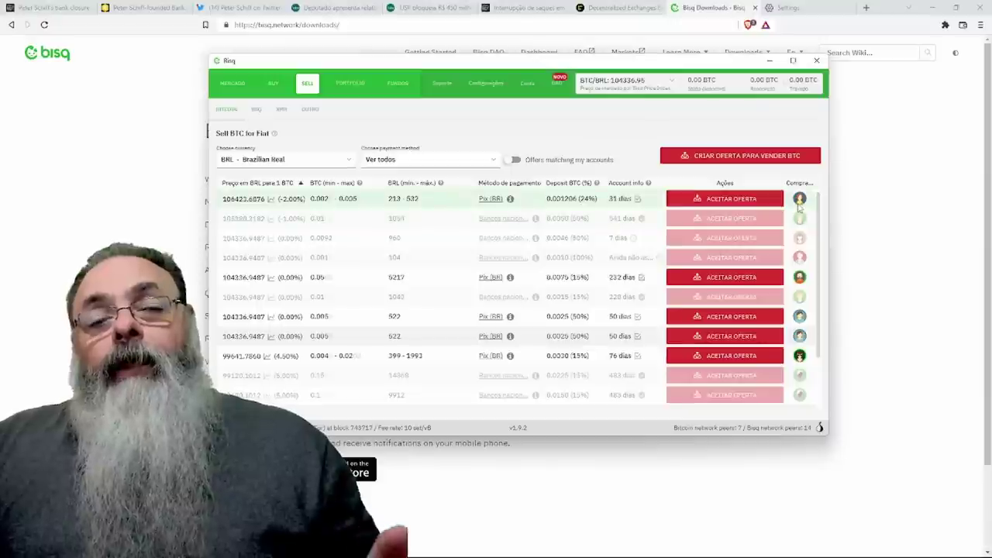
mouse_move(799, 203)
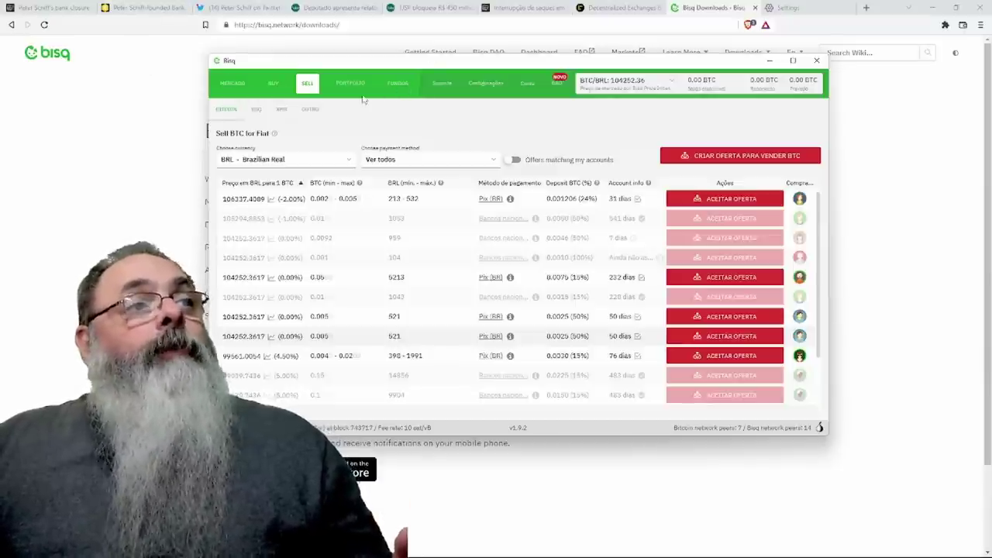
Cycle through the Market, Buy and Sell views, ending on the BRL market depth chart.
left_click(231, 86)
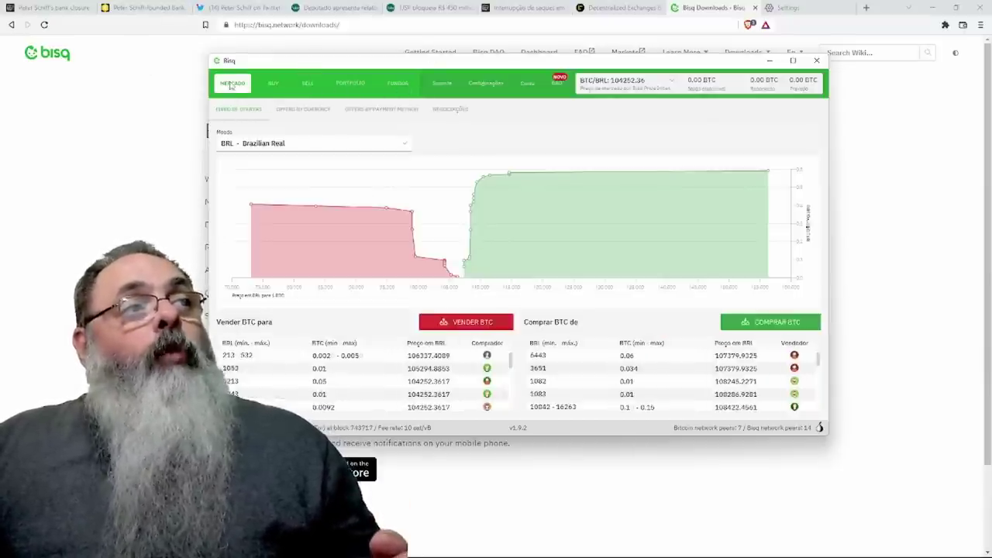
left_click(273, 83)
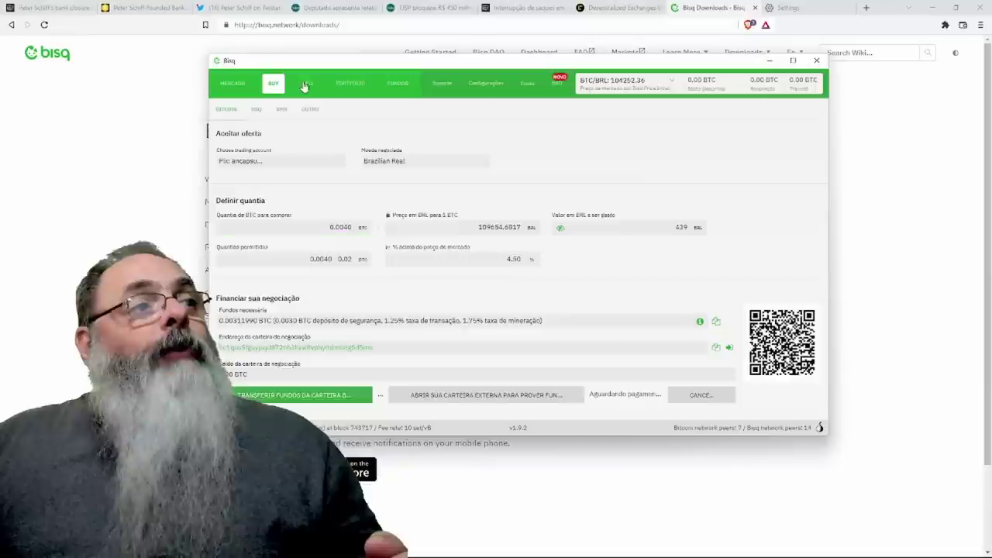
left_click(306, 84)
left_click(235, 86)
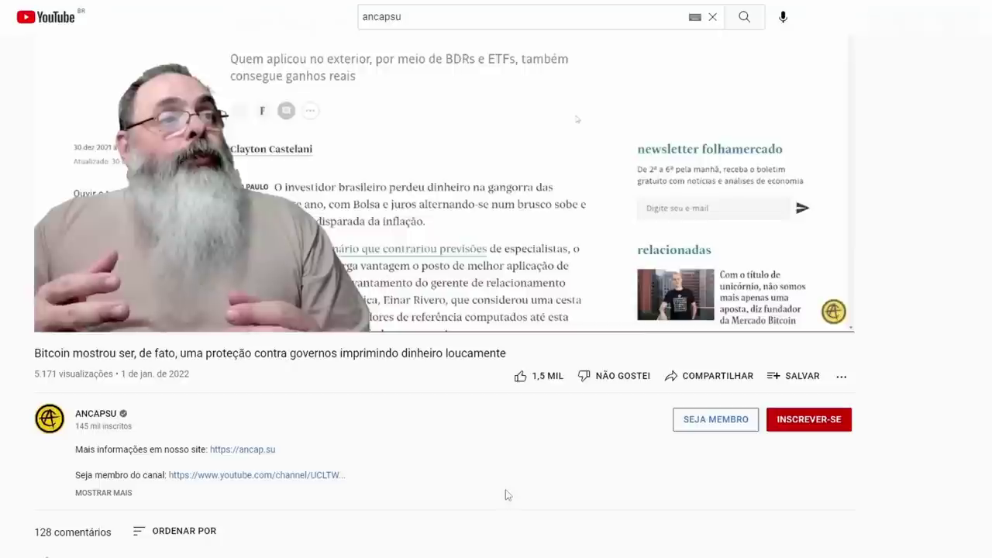
Subscribe to the ANCAPSU channel and set its notifications to Todas.
left_click(799, 419)
left_click(842, 421)
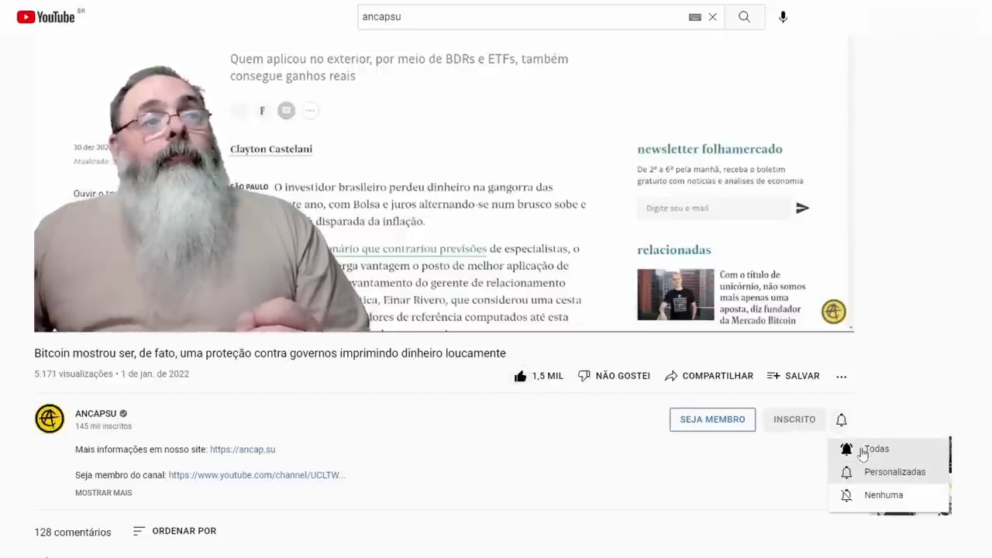
left_click(845, 449)
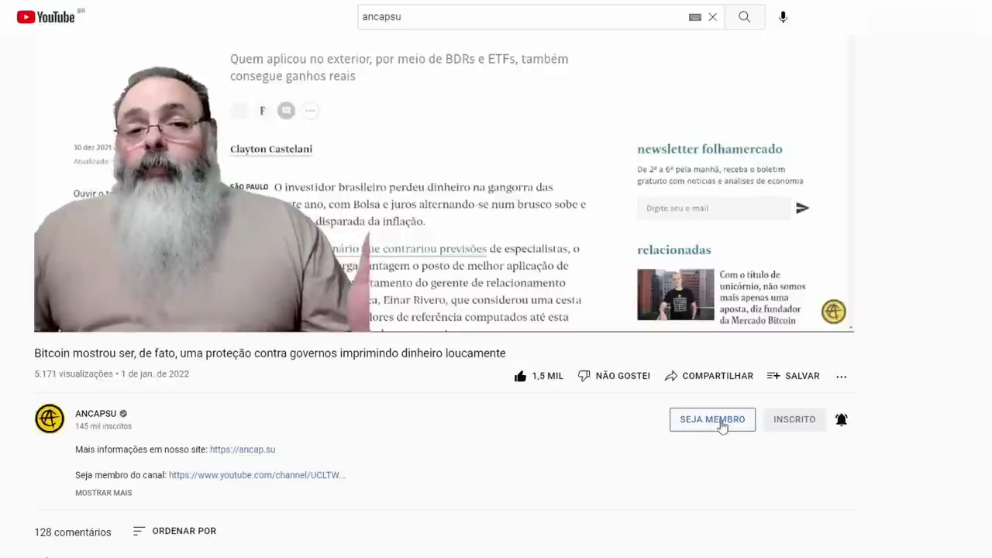
Open the ANCAPSU membership dialog and scroll through the R$ 1,99 to R$ 39,99 tiers.
left_click(715, 422)
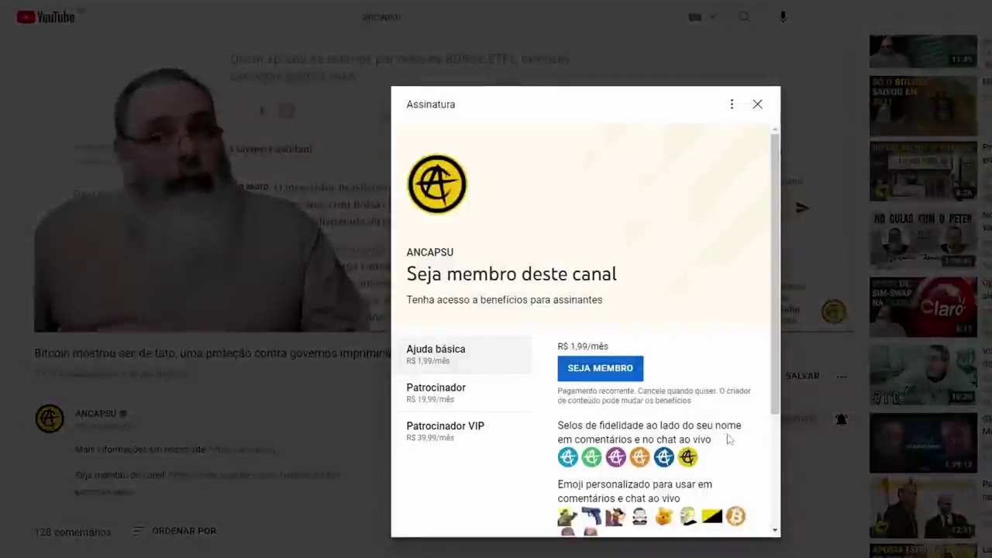
left_click_drag(776, 248, 779, 378)
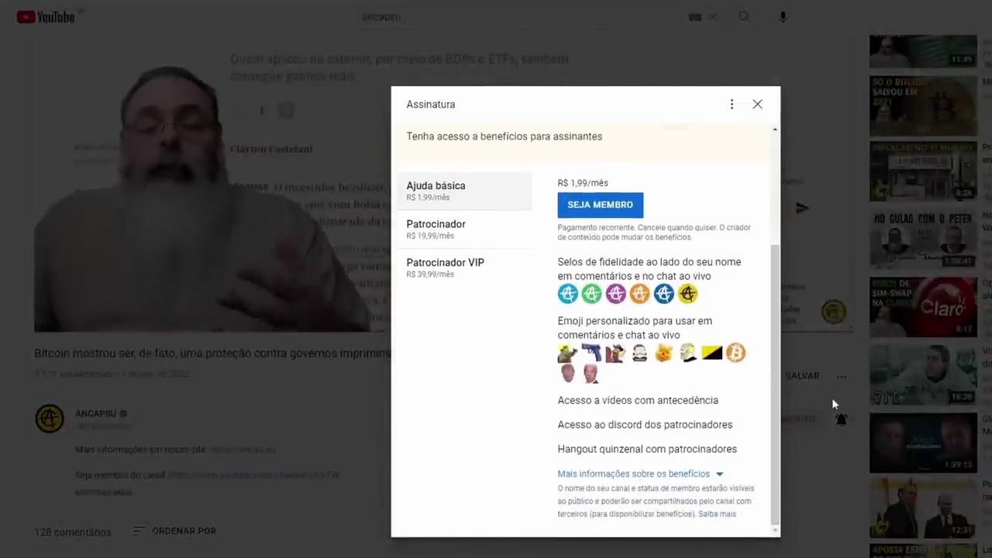